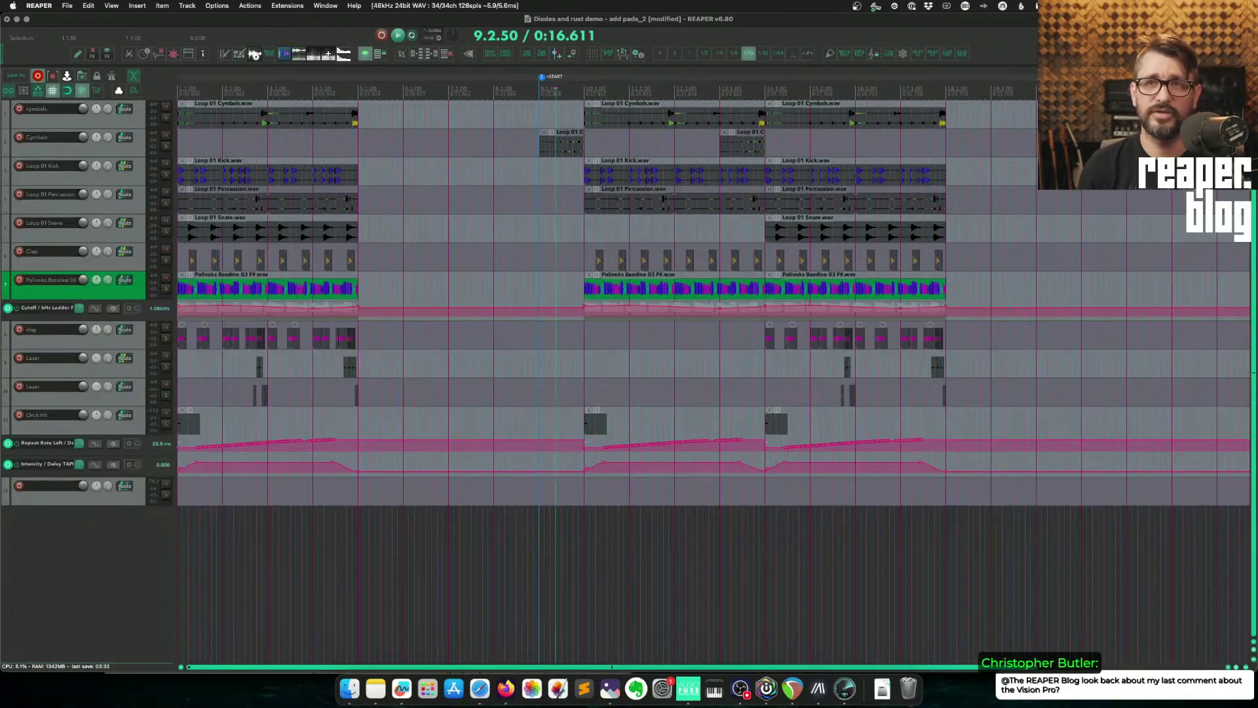
Step: Mark about one and a half bars from bar 12 of the Loop 01 Kick item and copy them further along its track
key(question)
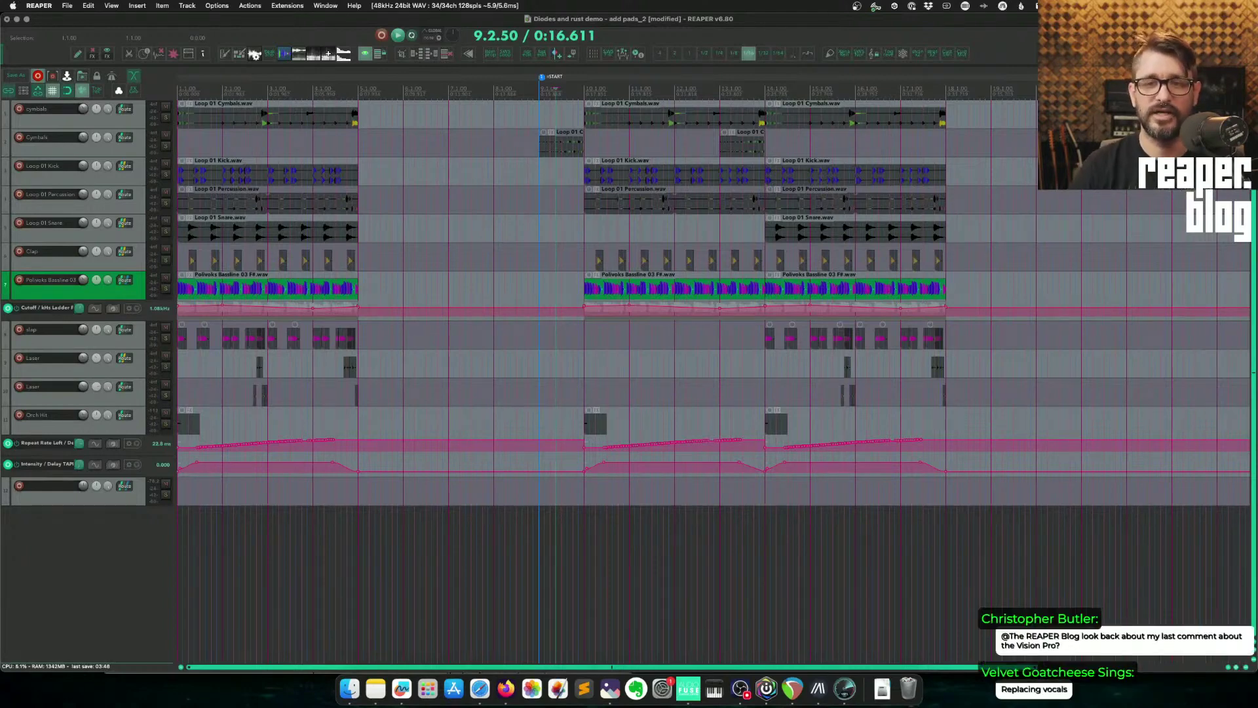
drag(677, 184, 734, 187)
click(732, 184)
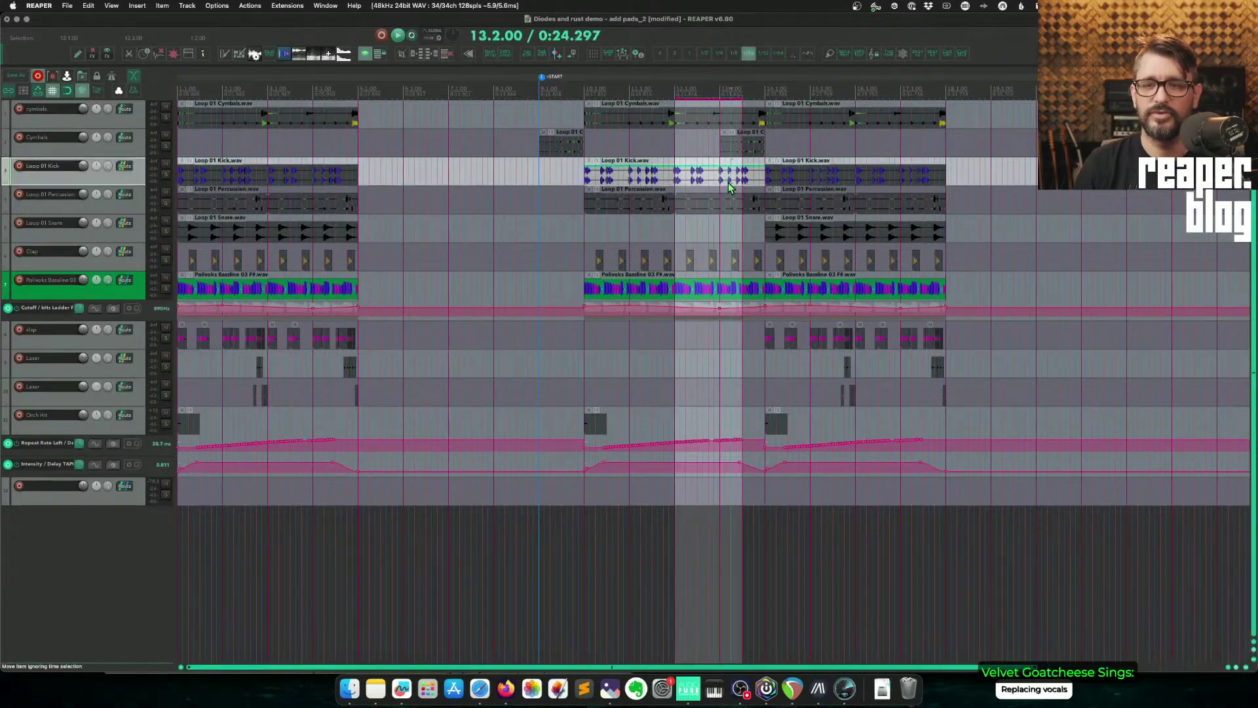
scroll(734, 191, up, 5)
click(706, 203)
scroll(710, 219, up, 5)
scroll(711, 226, up, 1)
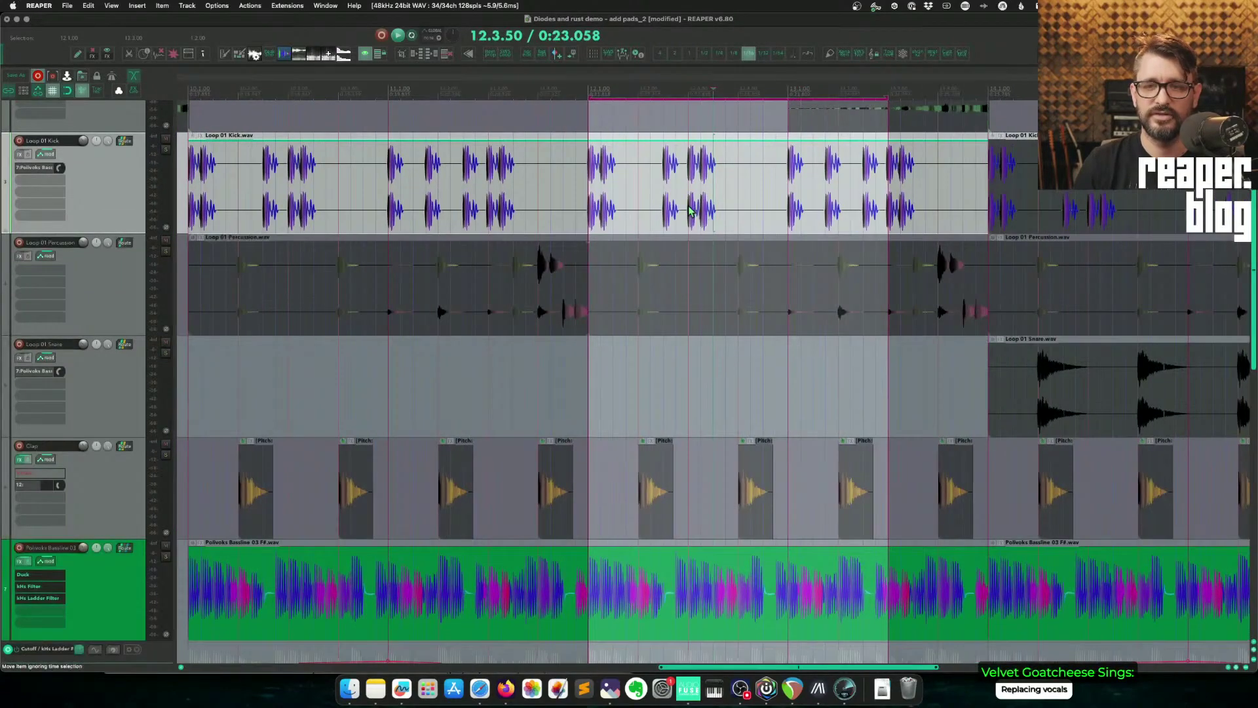
click(689, 213)
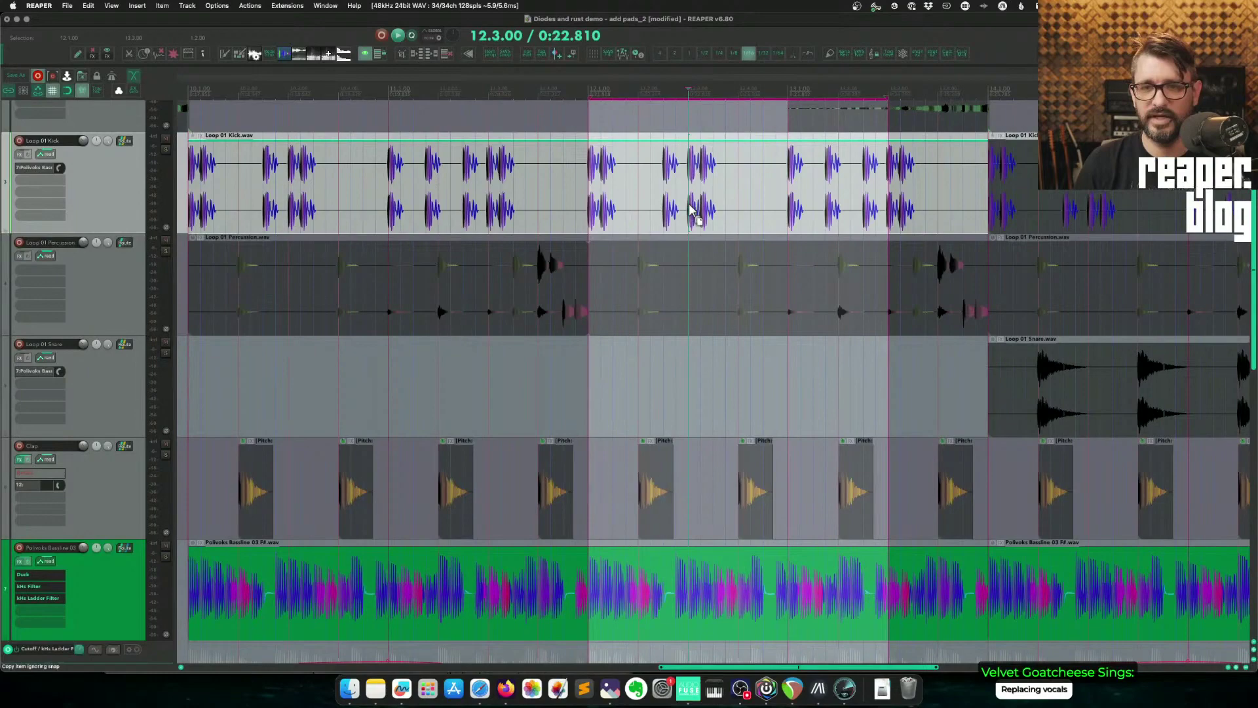
key(grave)
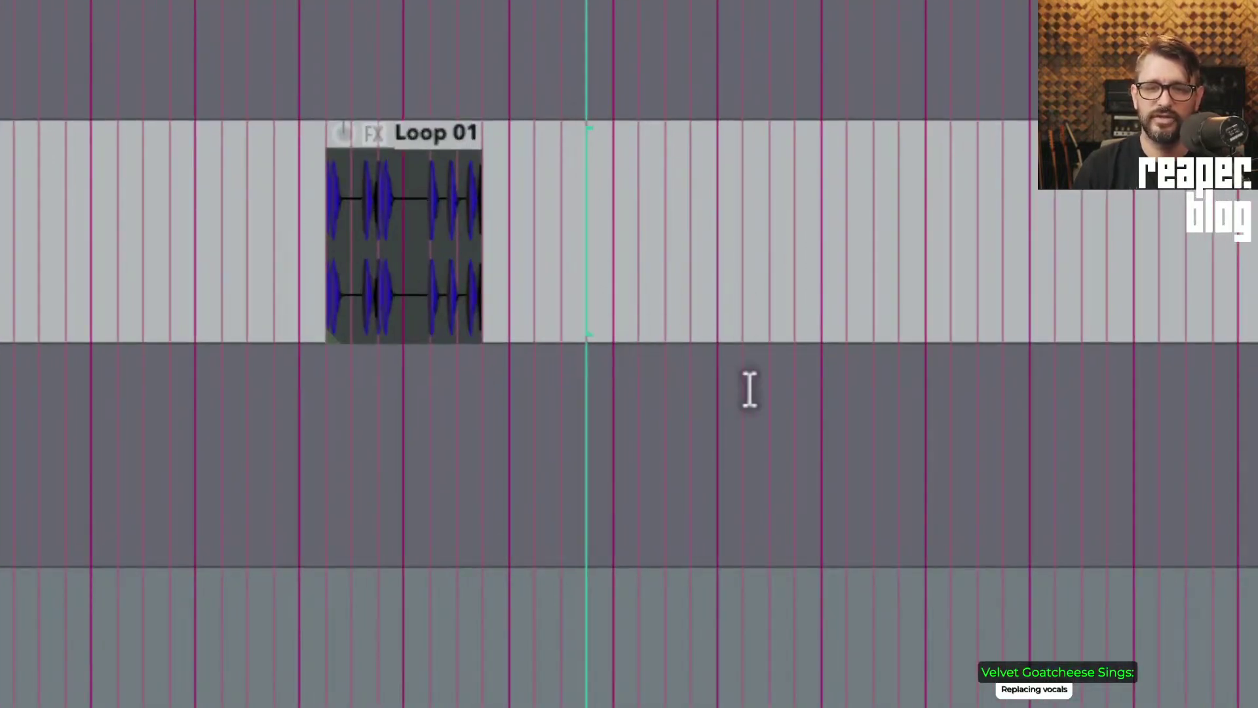
Step: Delete the short kick copy from the empty area of the Loop 01 Kick track
click(718, 381)
click(769, 226)
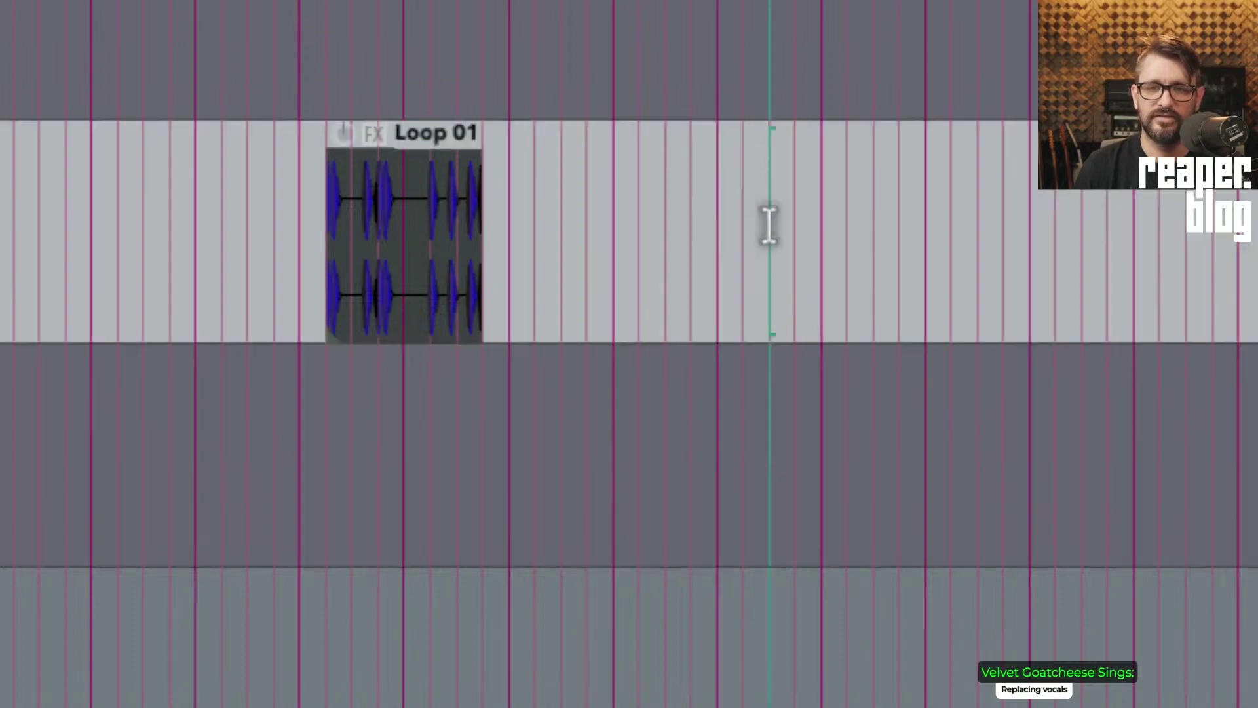
click(767, 416)
click(716, 410)
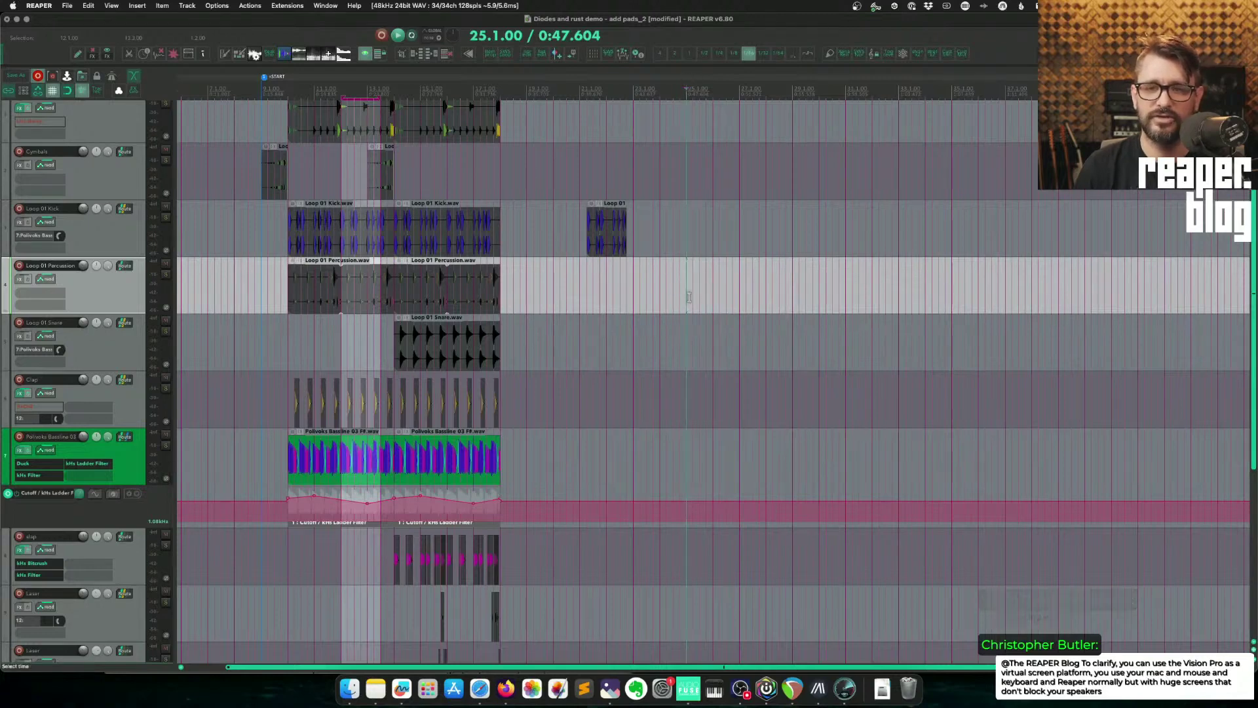
click(607, 226)
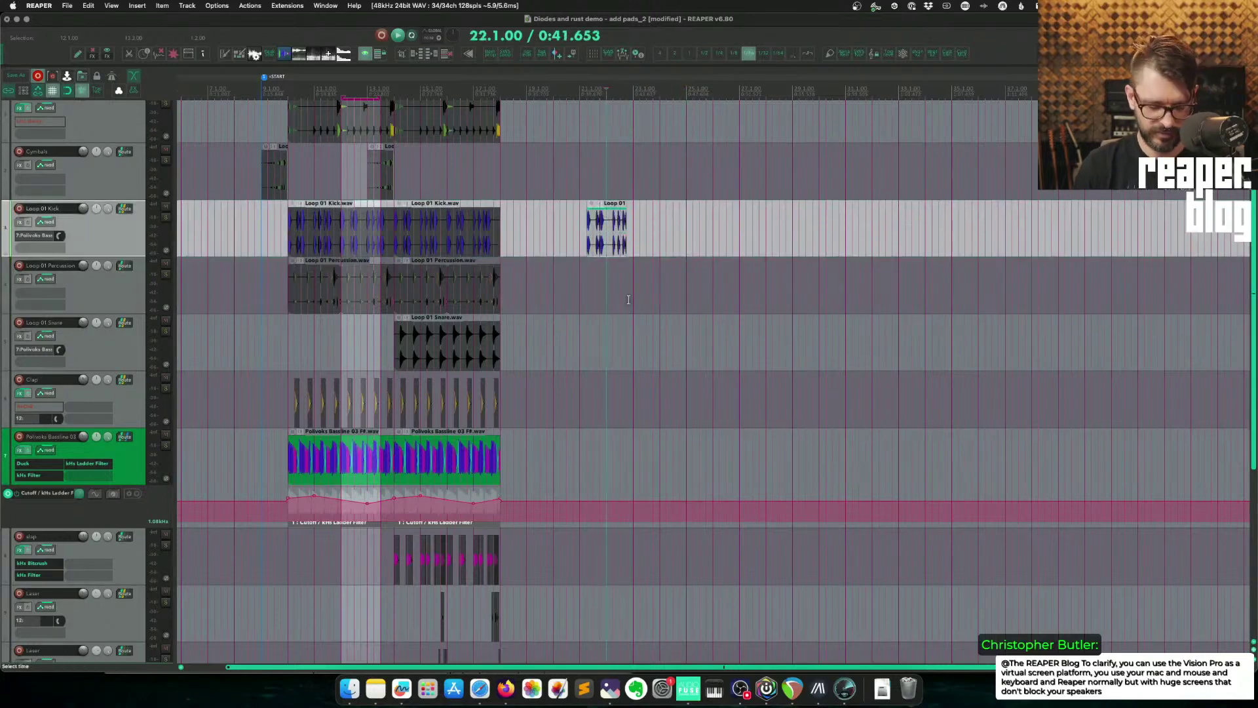
key(Delete)
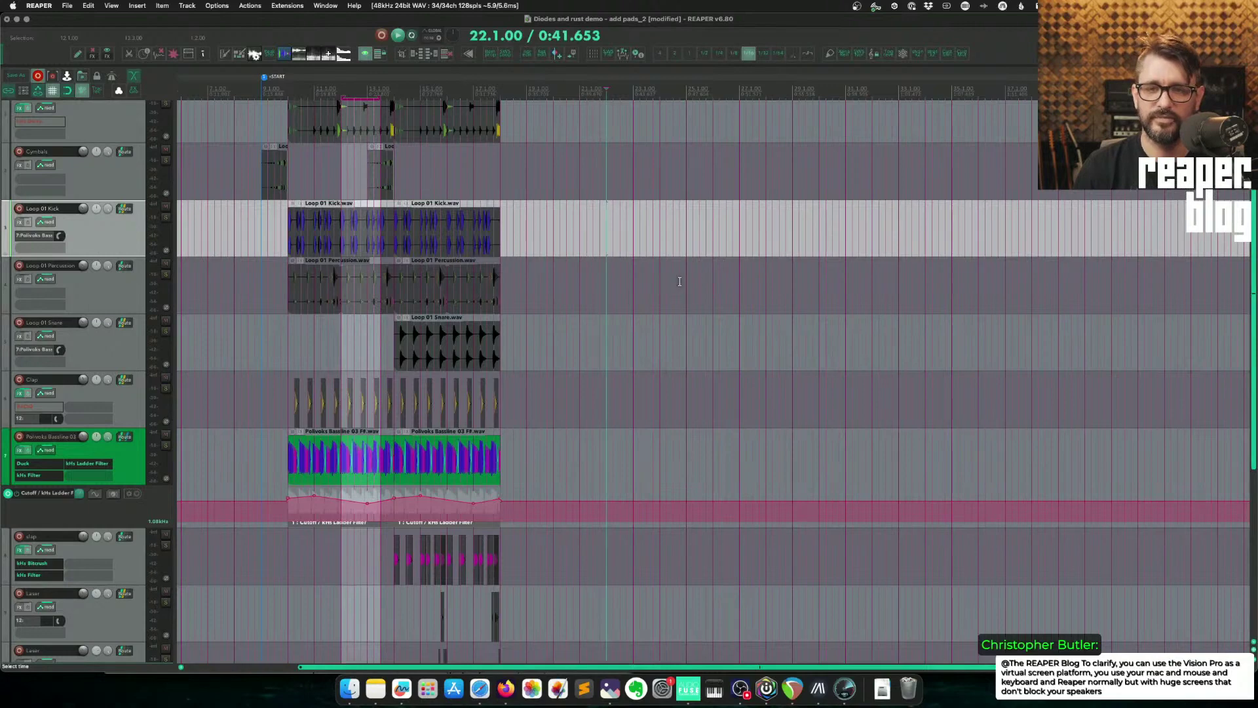
Step: Try pasting the copied section at 25.1.00 on the Loop 01 Percussion track and undo the paste
click(686, 281)
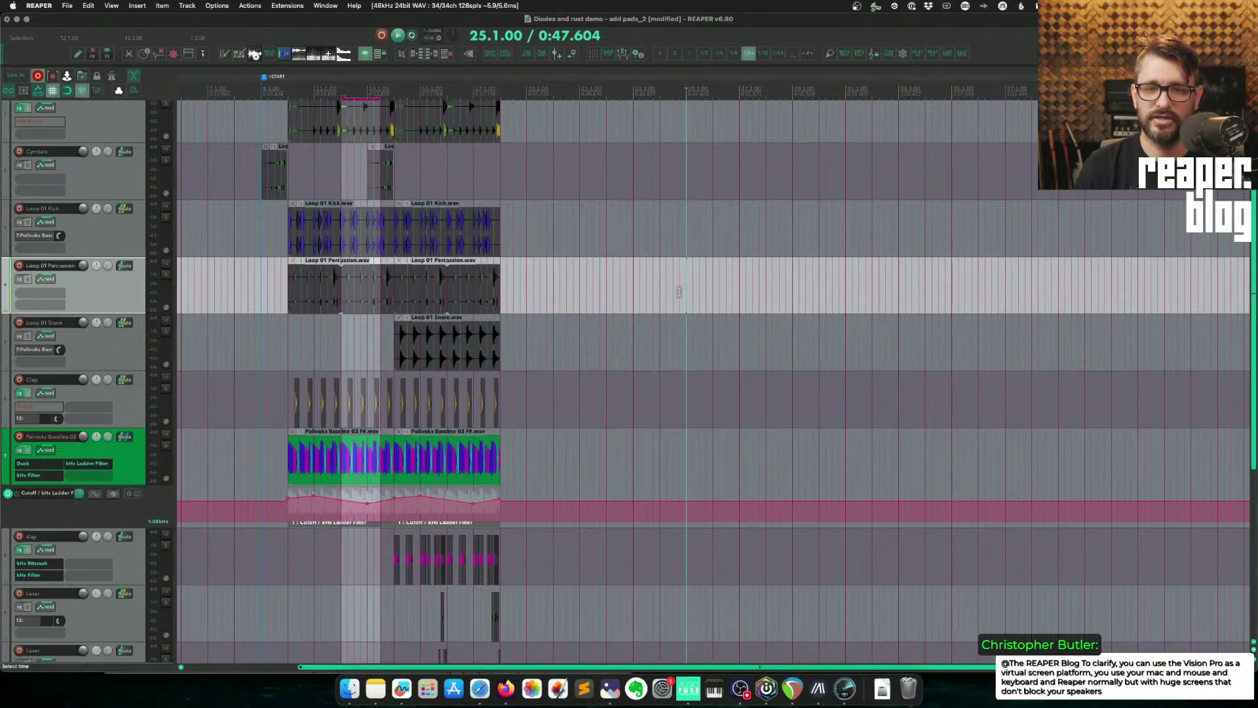
key(super+v)
key(super+z)
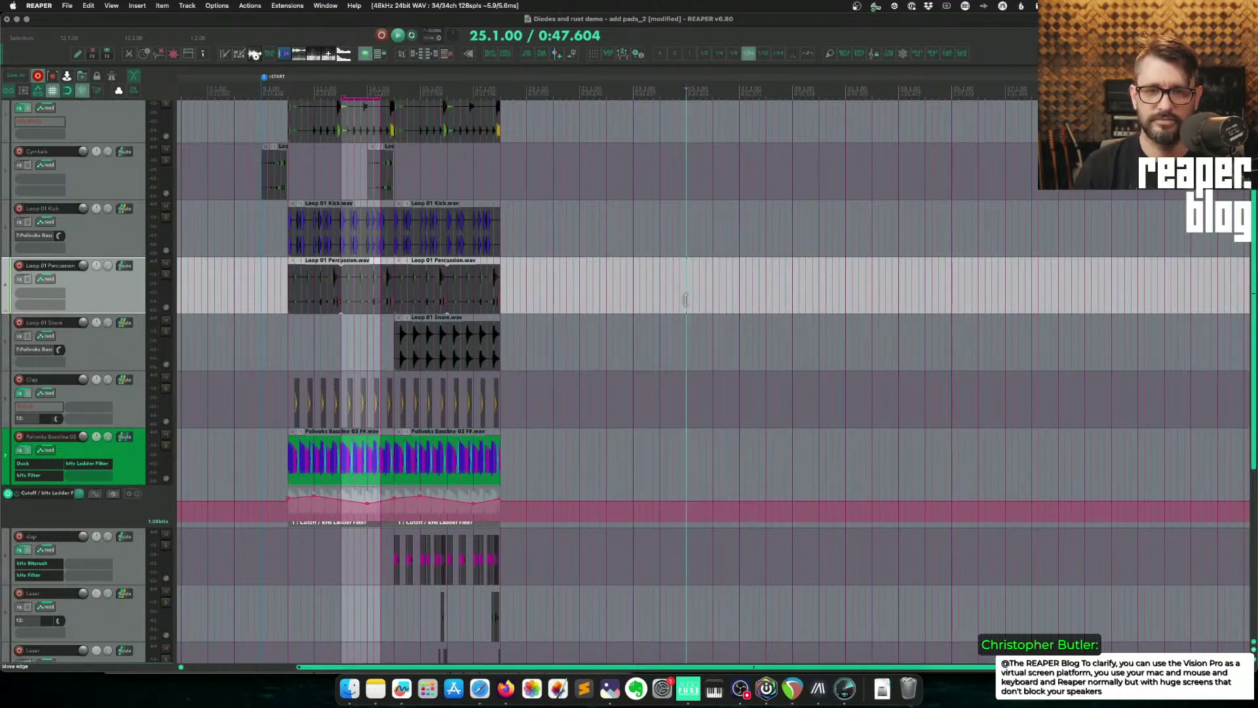
Step: Copy the cymbals, kick and percussion section from 13.1.00, paste it at 26.1.00 starting on the Percussion track, and undo the paste
click(368, 166)
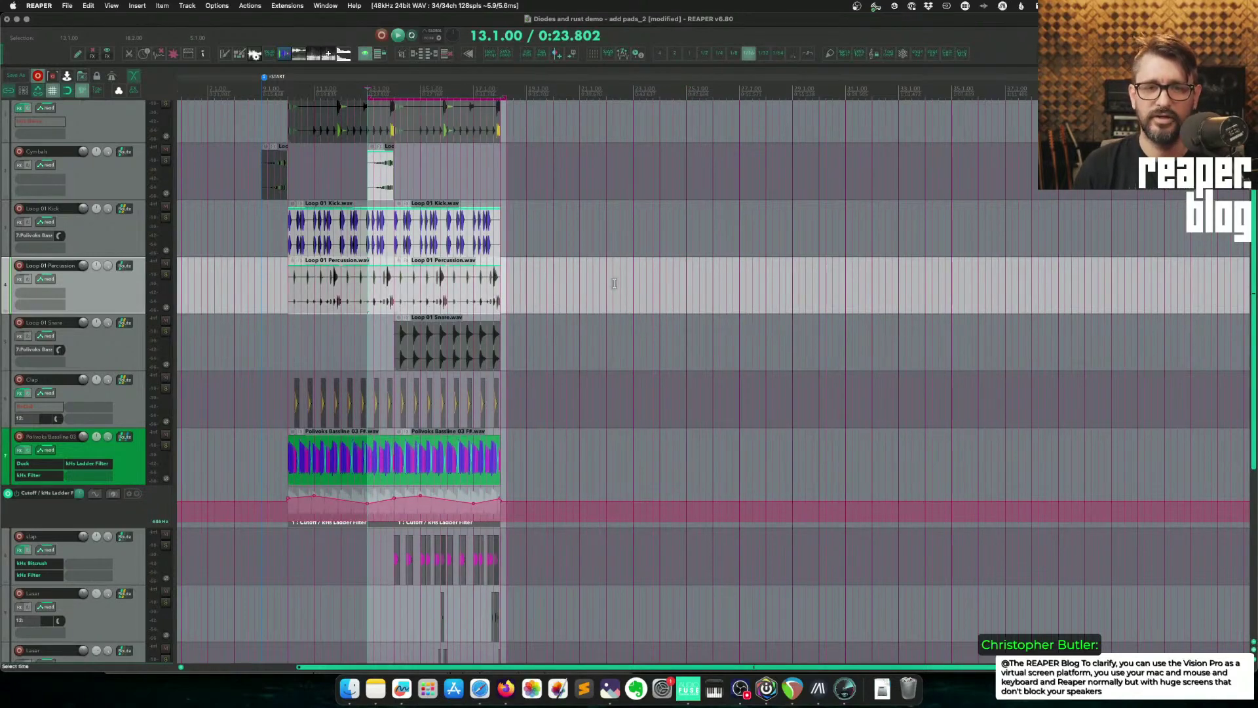
click(713, 278)
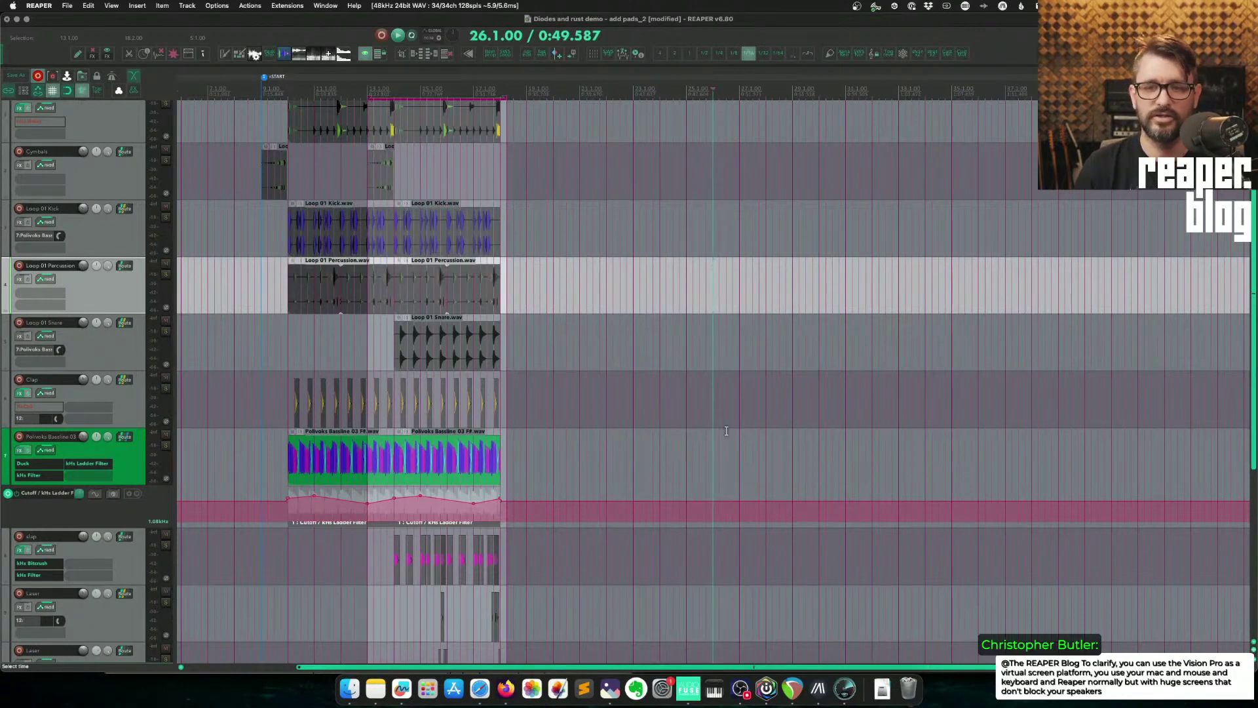
key(super+v)
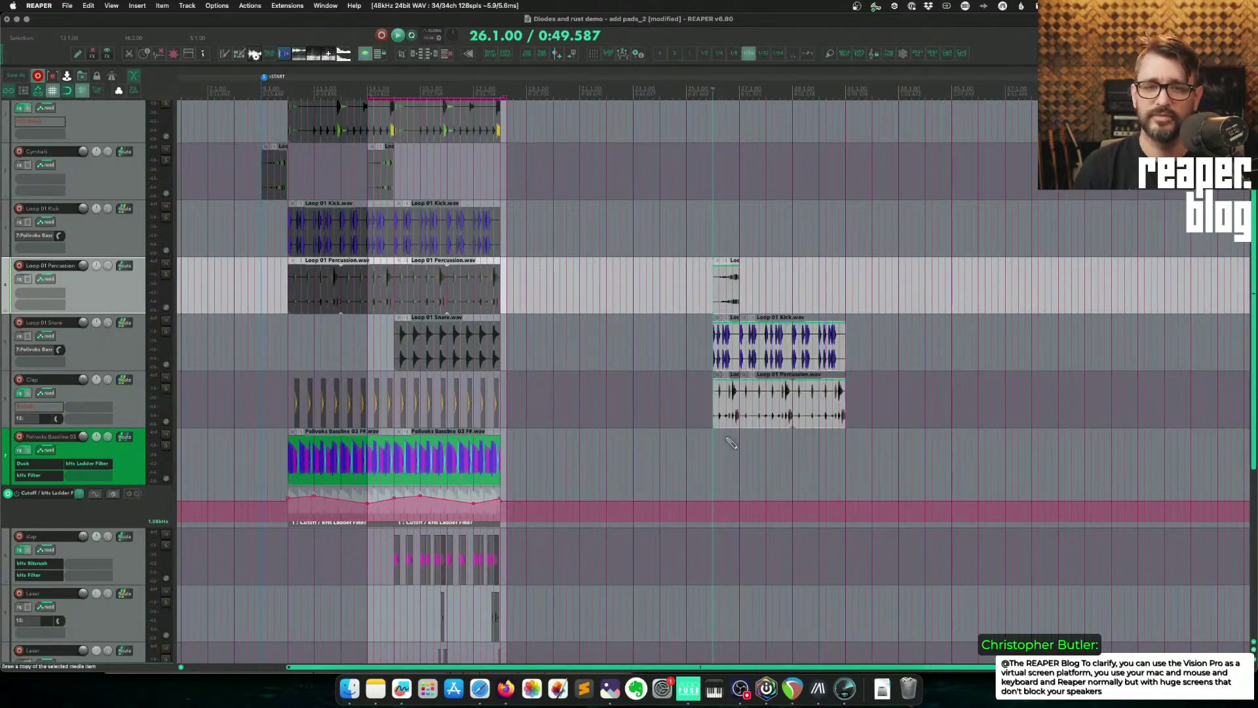
key(super+z)
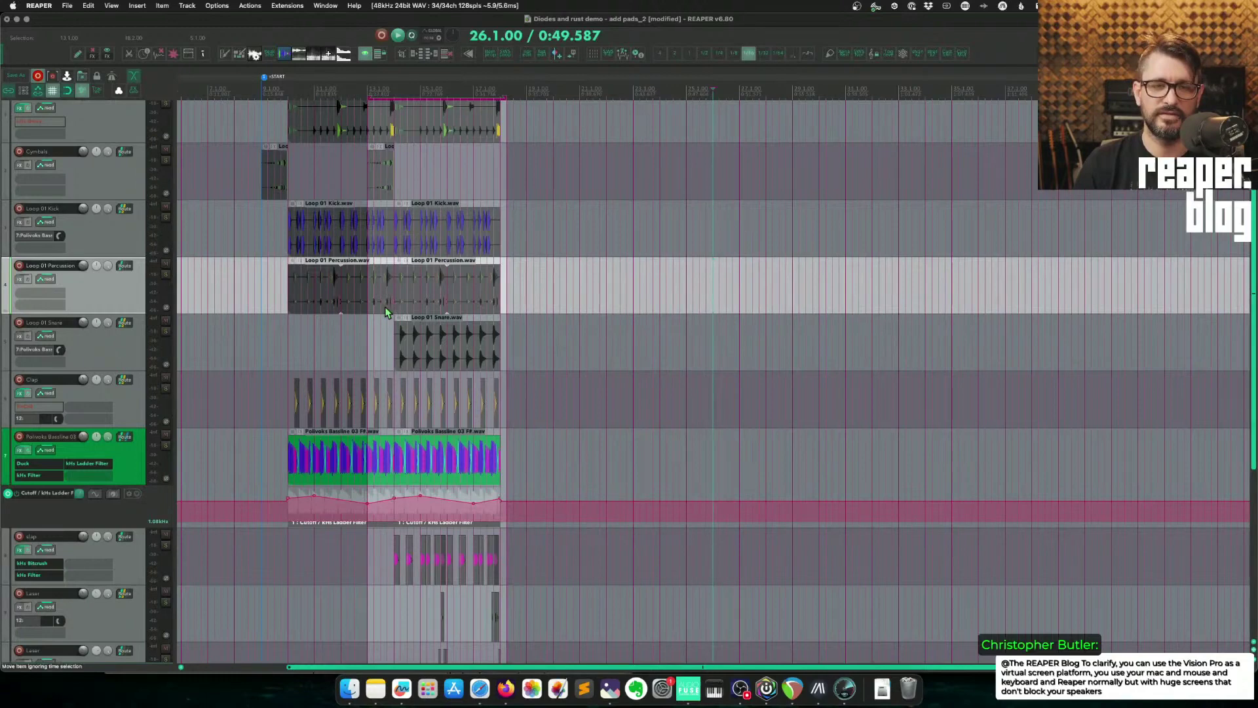
Step: Paste the copied section at 25.1.00 starting on the Cymbals track, then remove the pasted items and clear the time selection
click(373, 165)
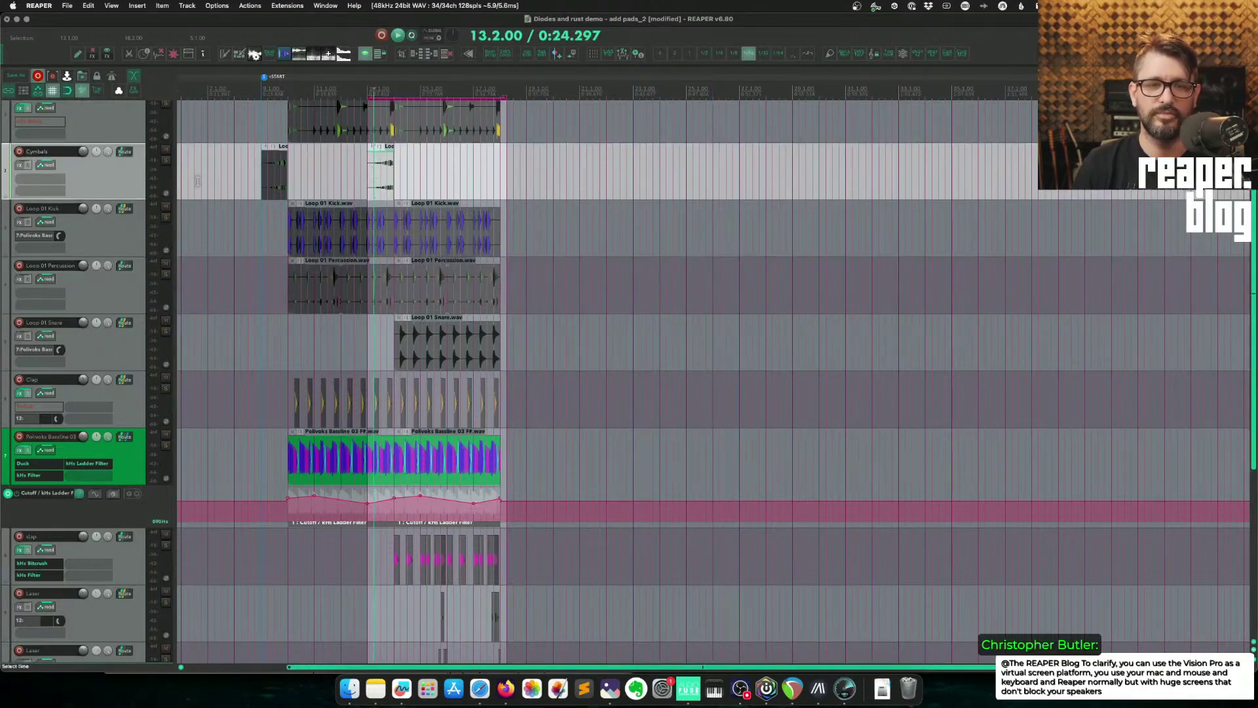
click(687, 173)
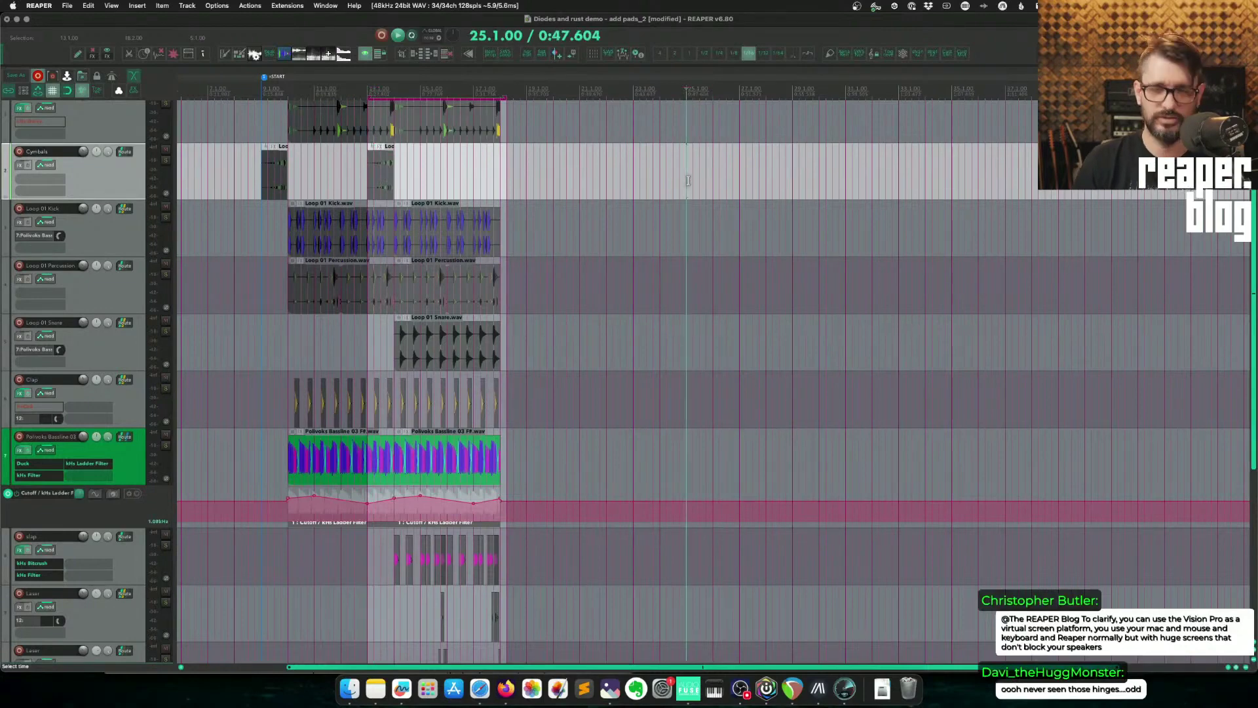
key(super+v)
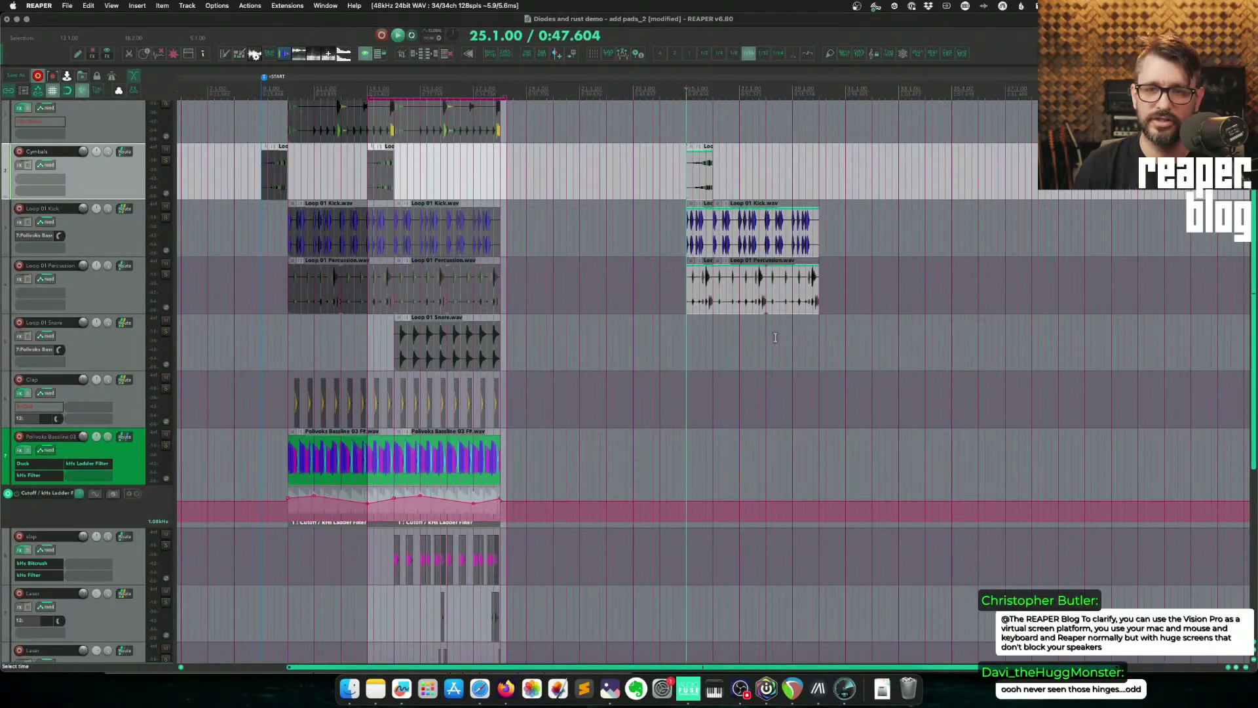
drag(665, 167, 890, 177)
key(Delete)
click(653, 171)
key(Escape)
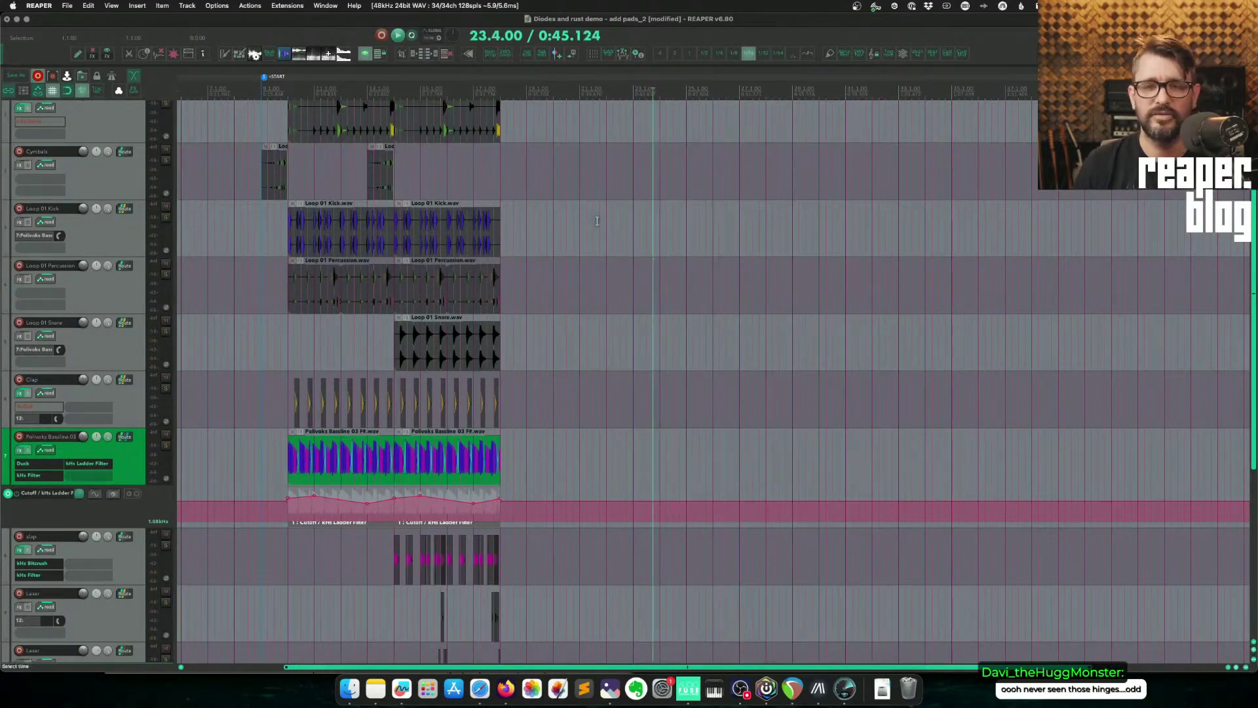
Step: Try marking the kick, percussion and snare items from 16.2.00 to their end with a time selection, choosing different target tracks
click(632, 230)
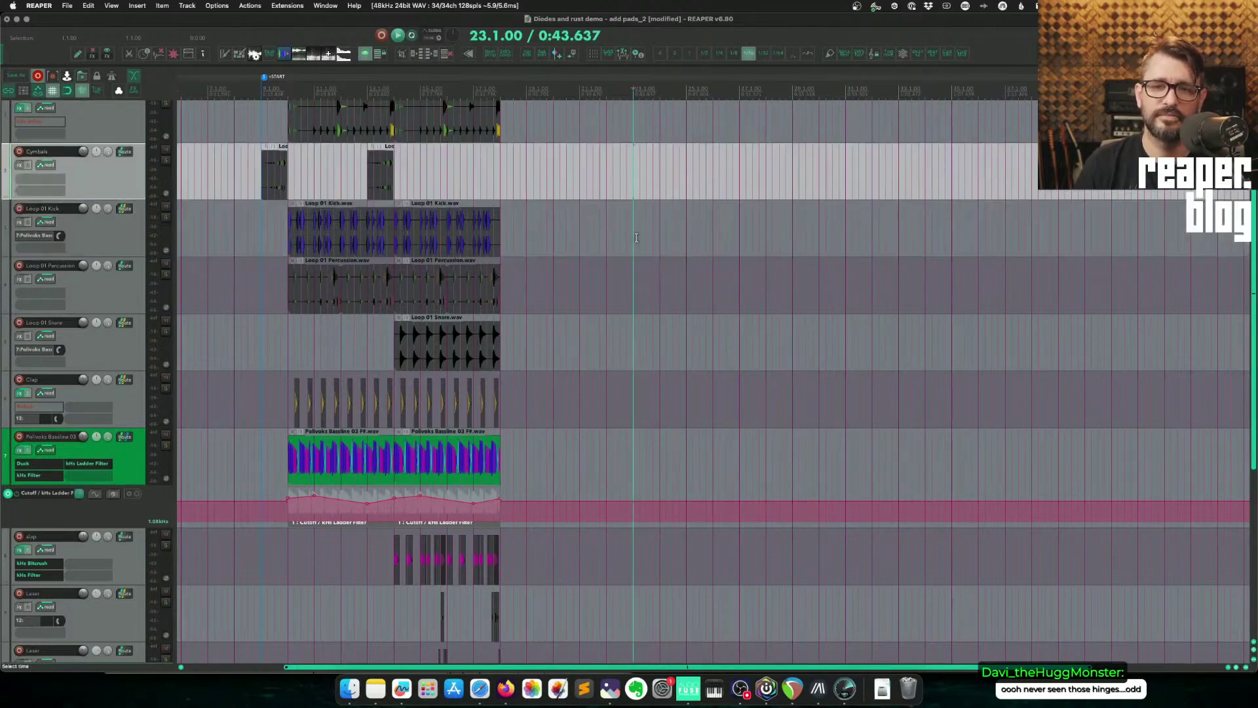
click(457, 249)
drag(459, 250, 496, 341)
click(127, 300)
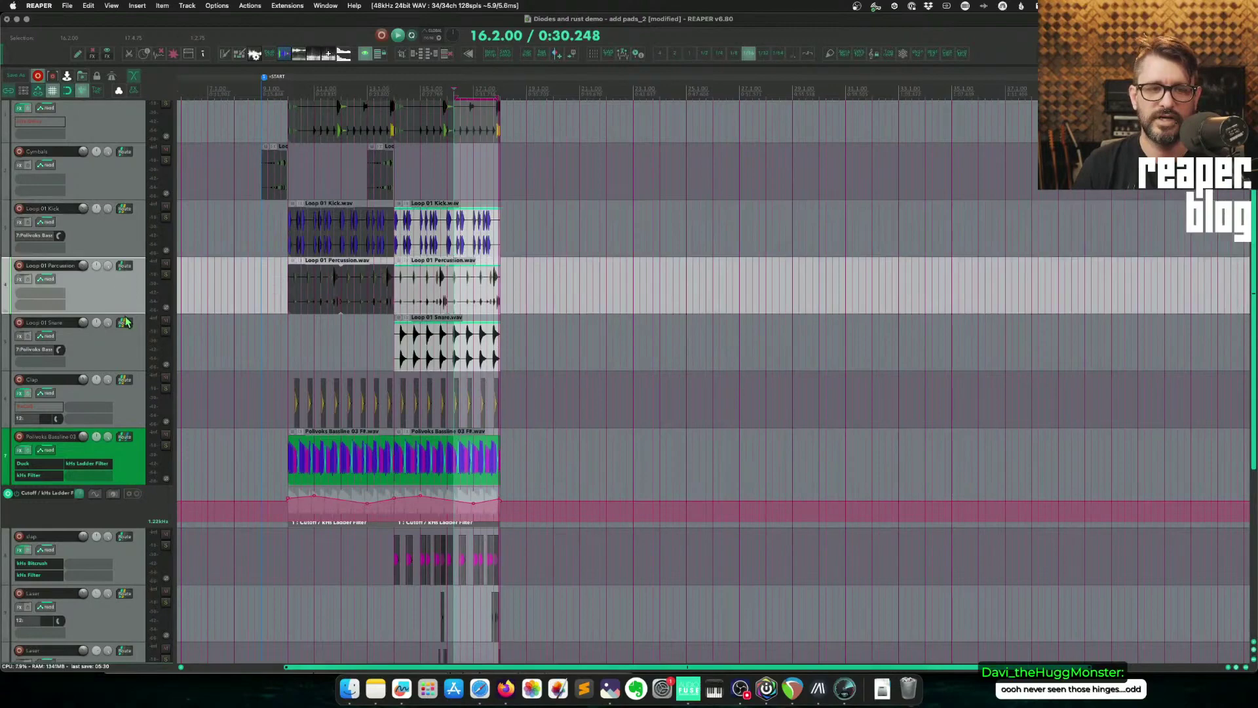
click(126, 351)
click(126, 241)
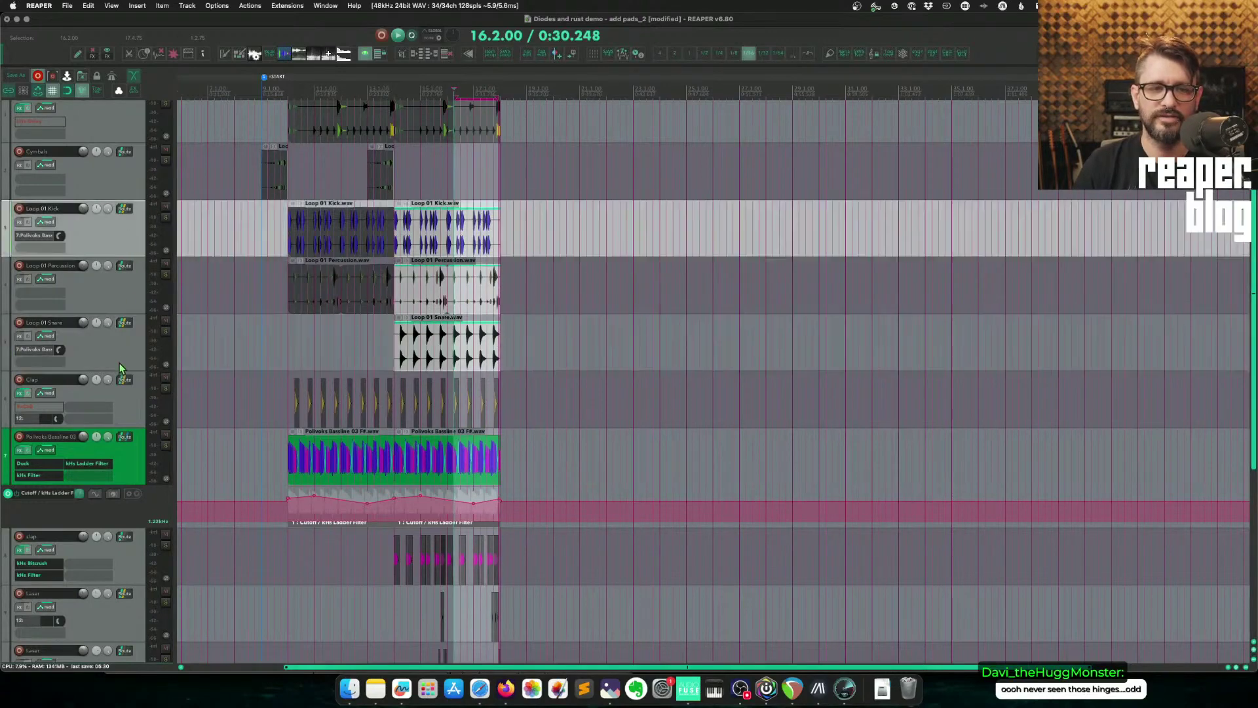
click(467, 235)
drag(455, 228, 514, 348)
click(554, 284)
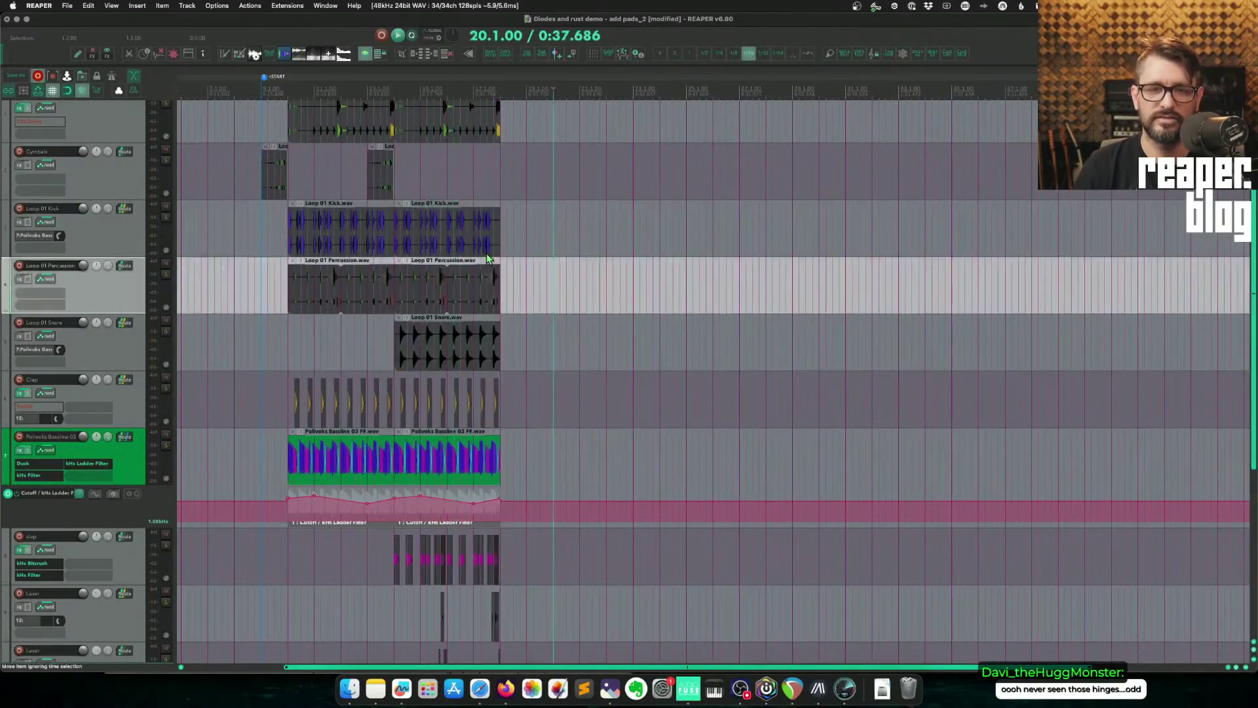
Step: Razor-cut the kick, percussion and snare section from 16.2.00 to the items' end and paste it near bar 25 starting on the Kick track
drag(452, 219, 501, 354)
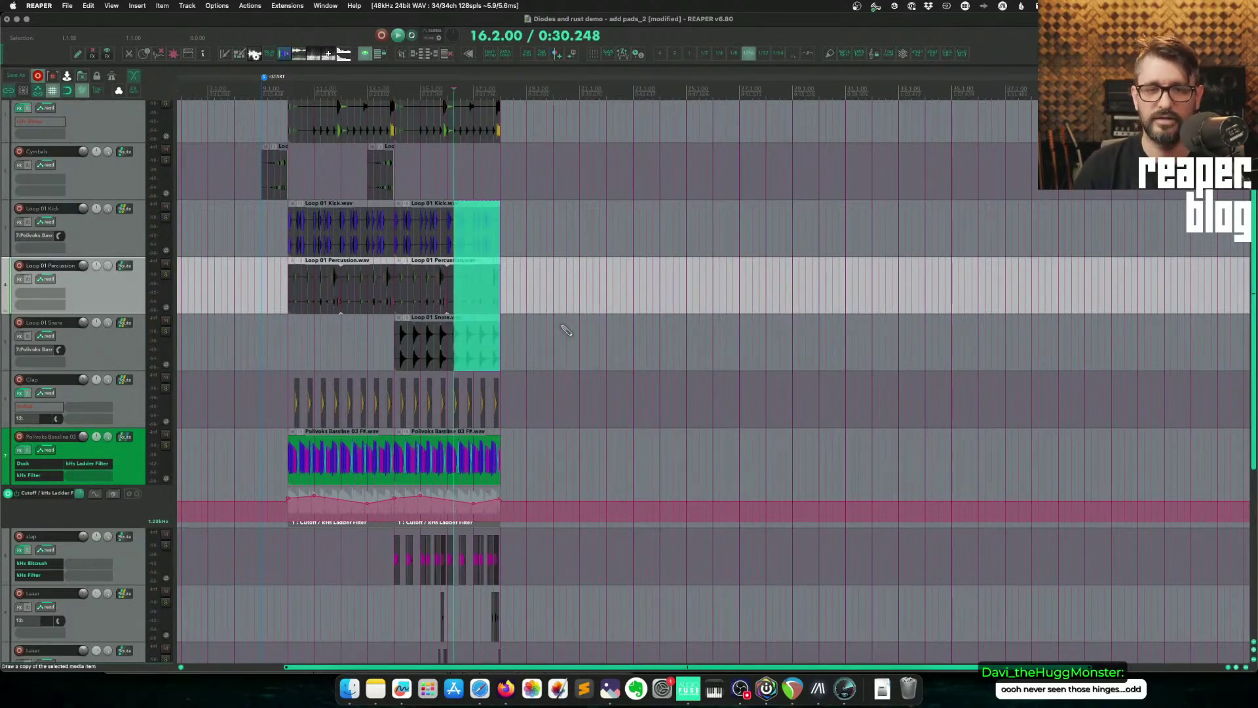
key(Delete)
click(691, 222)
key(super+v)
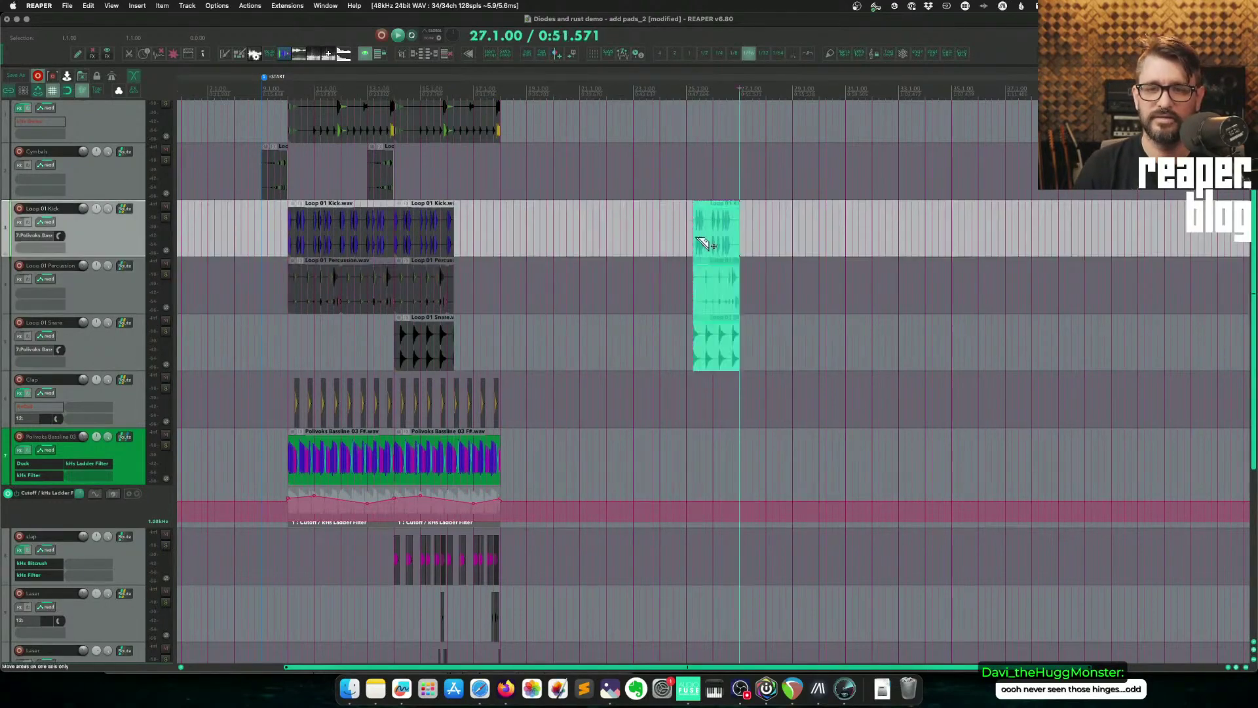
Step: Paste the razor section starting on the Percussion track, and again at 31.3.00 with the Cymbals and Snare tracks selected
click(813, 283)
key(super+v)
click(124, 344)
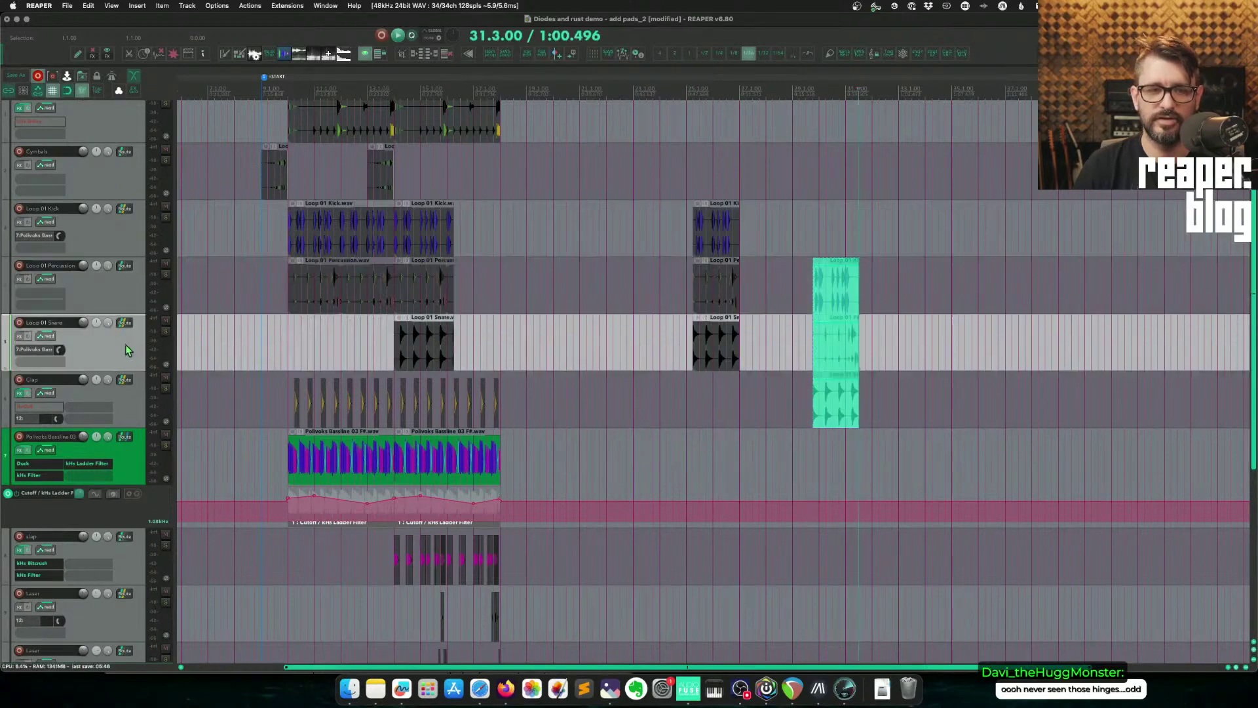
ctrl+click(139, 190)
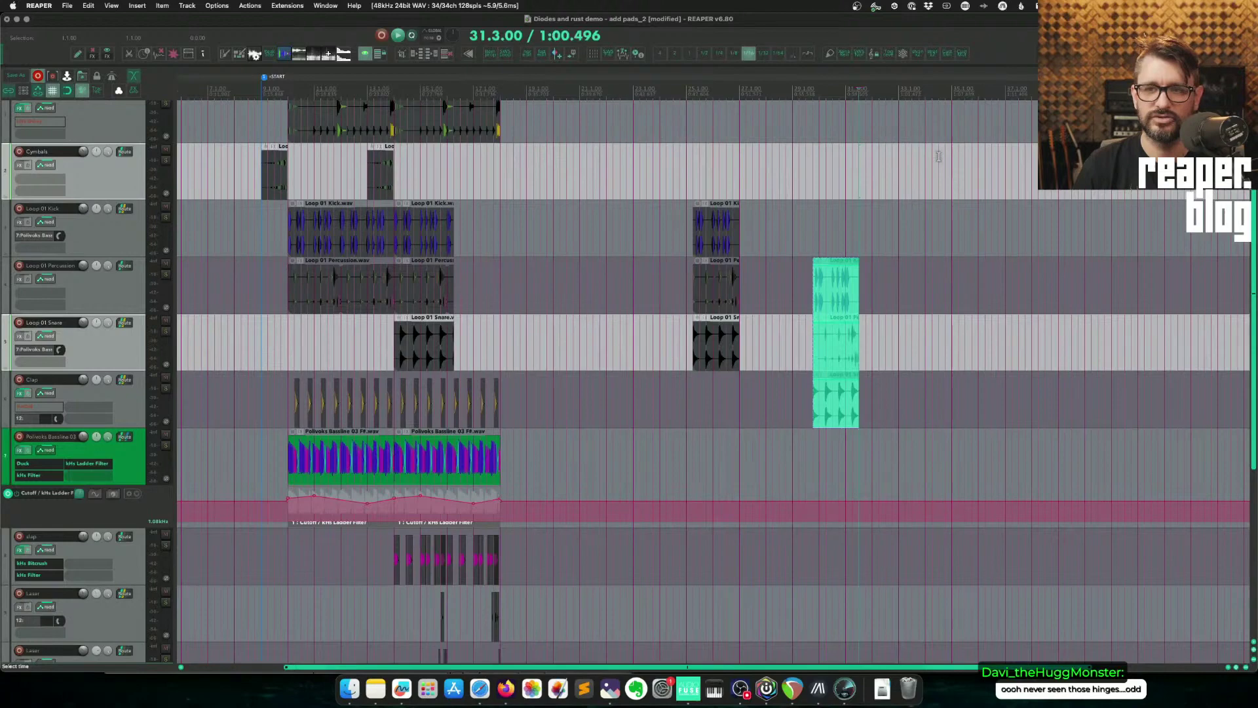
key(ctrl+v)
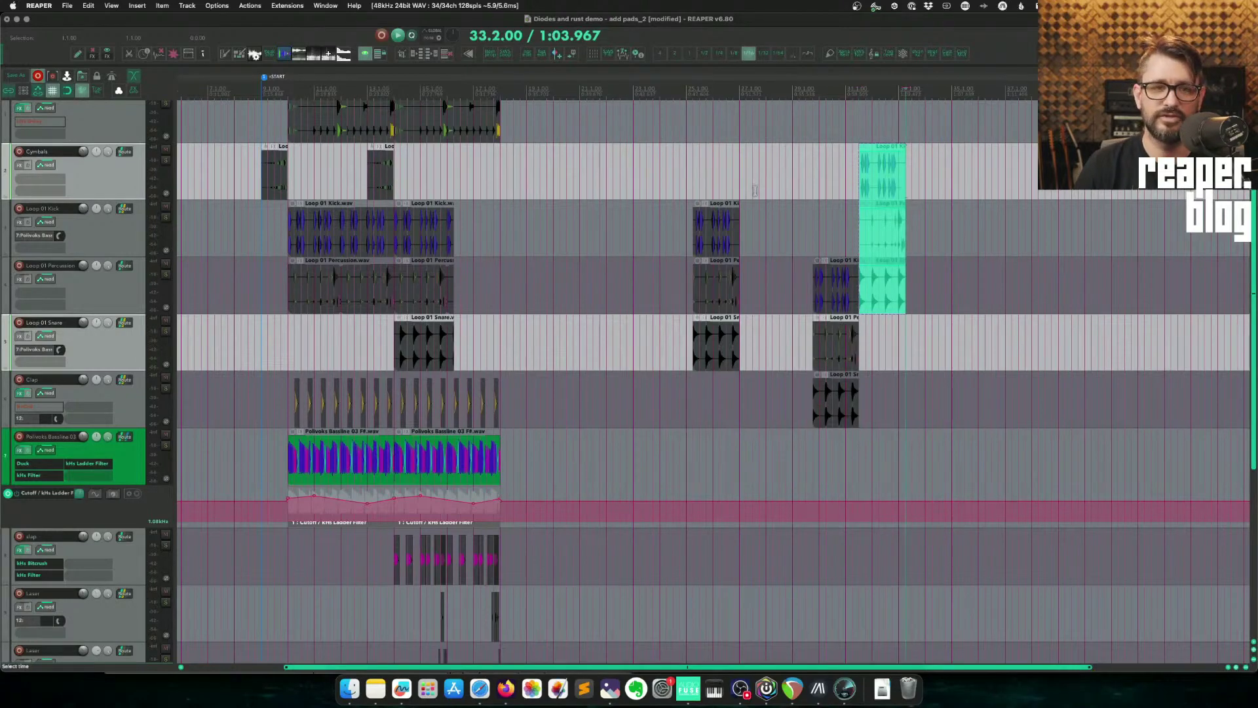
click(750, 159)
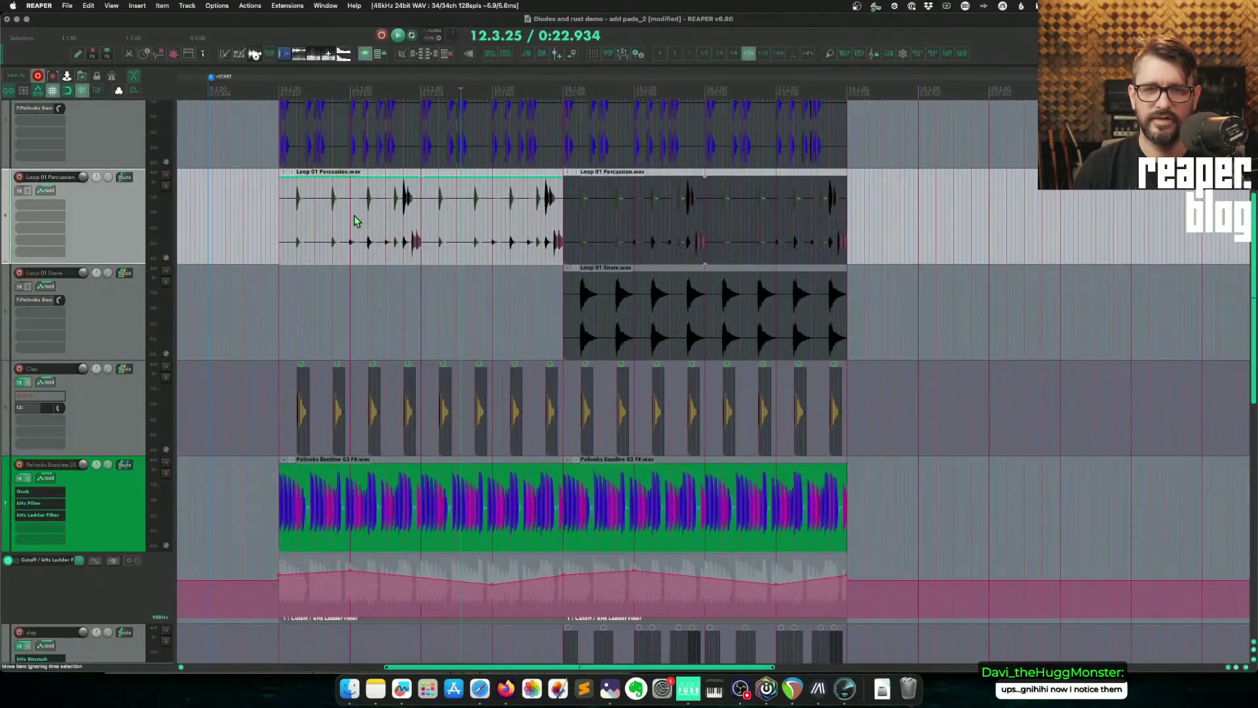
drag(396, 218, 440, 226)
drag(674, 203, 714, 223)
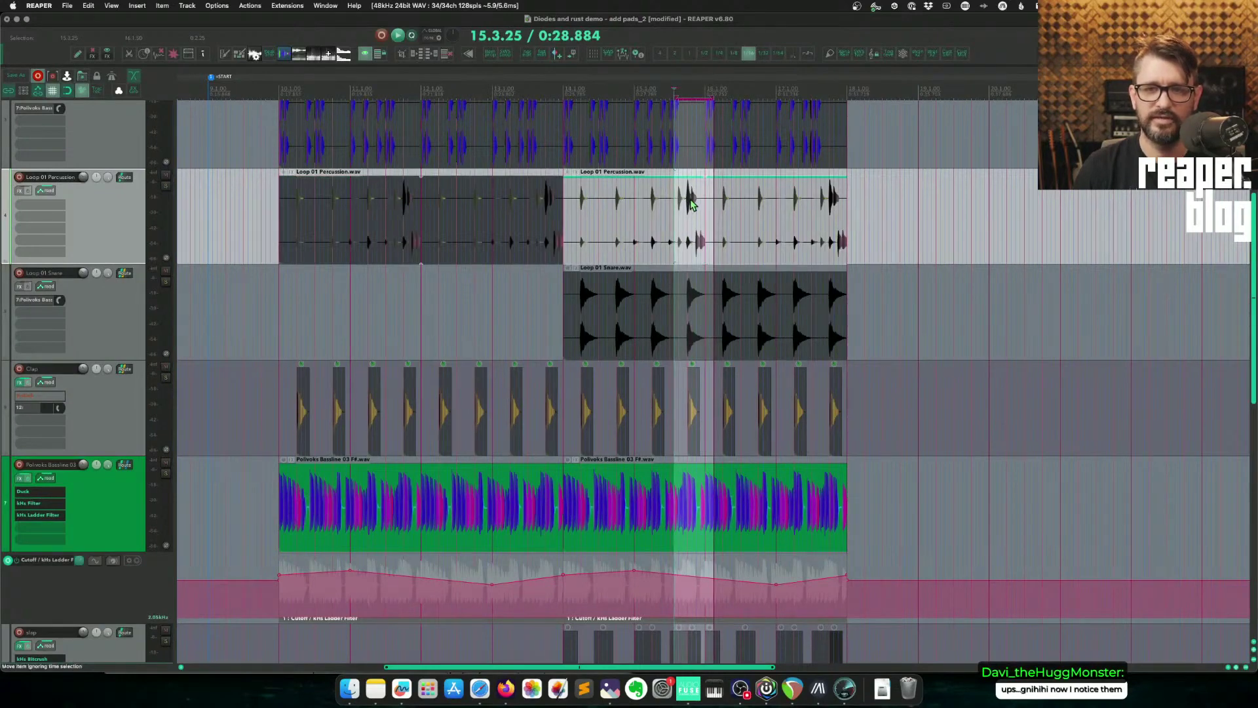
click(397, 219)
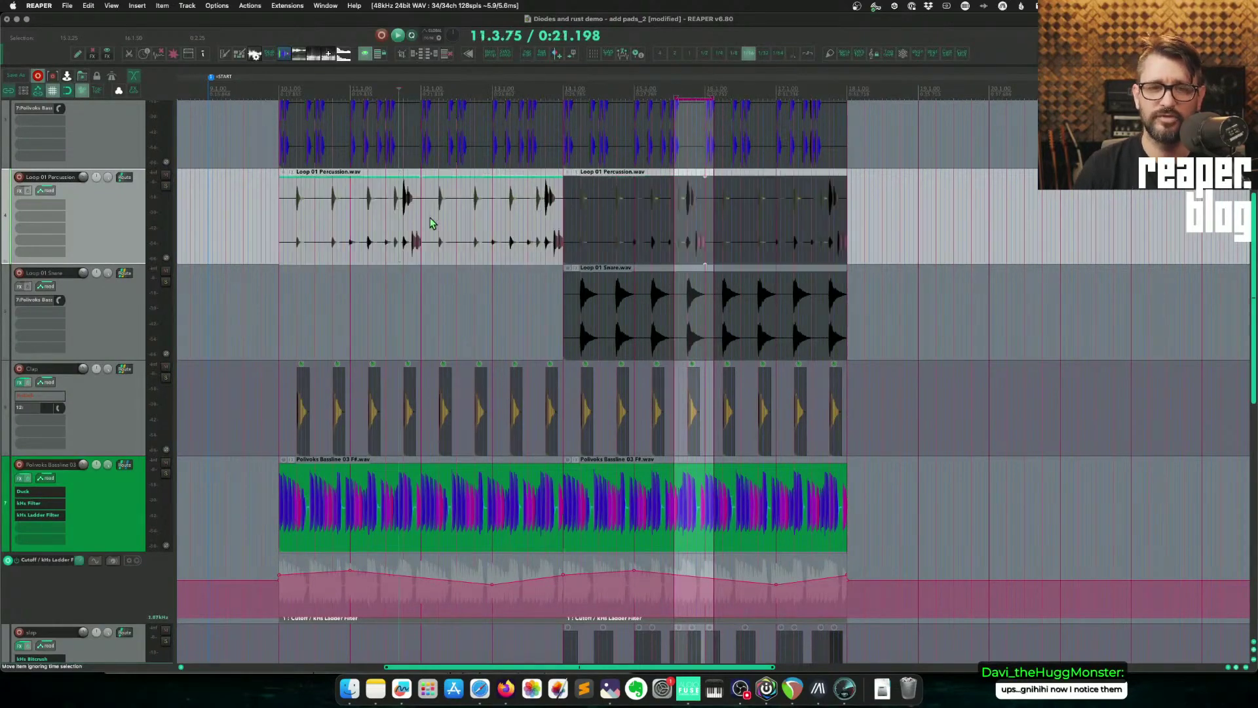
Step: Set the grid to 1/4 and copy the one-beat fill at 15.4.00 of the Loop 01 Percussion track to beat 4 of bar 11
click(719, 52)
click(670, 218)
scroll(667, 220, up, 2)
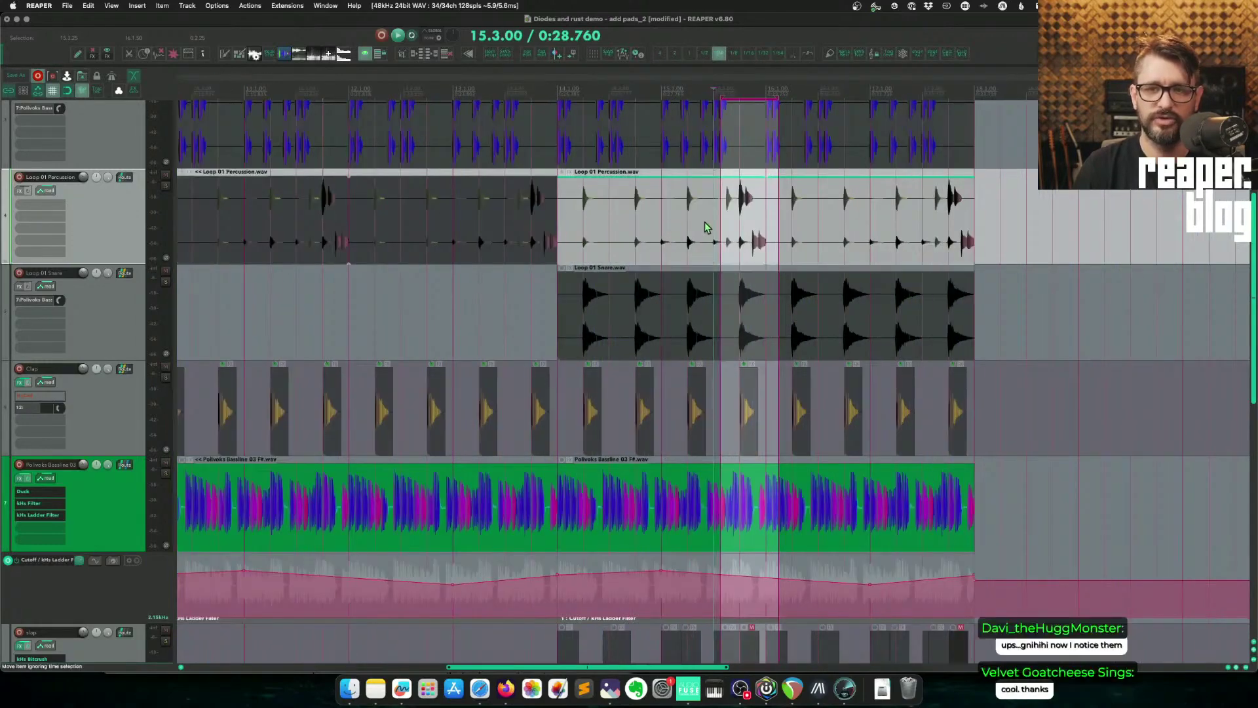
key(Escape)
drag(742, 213, 773, 216)
click(764, 225)
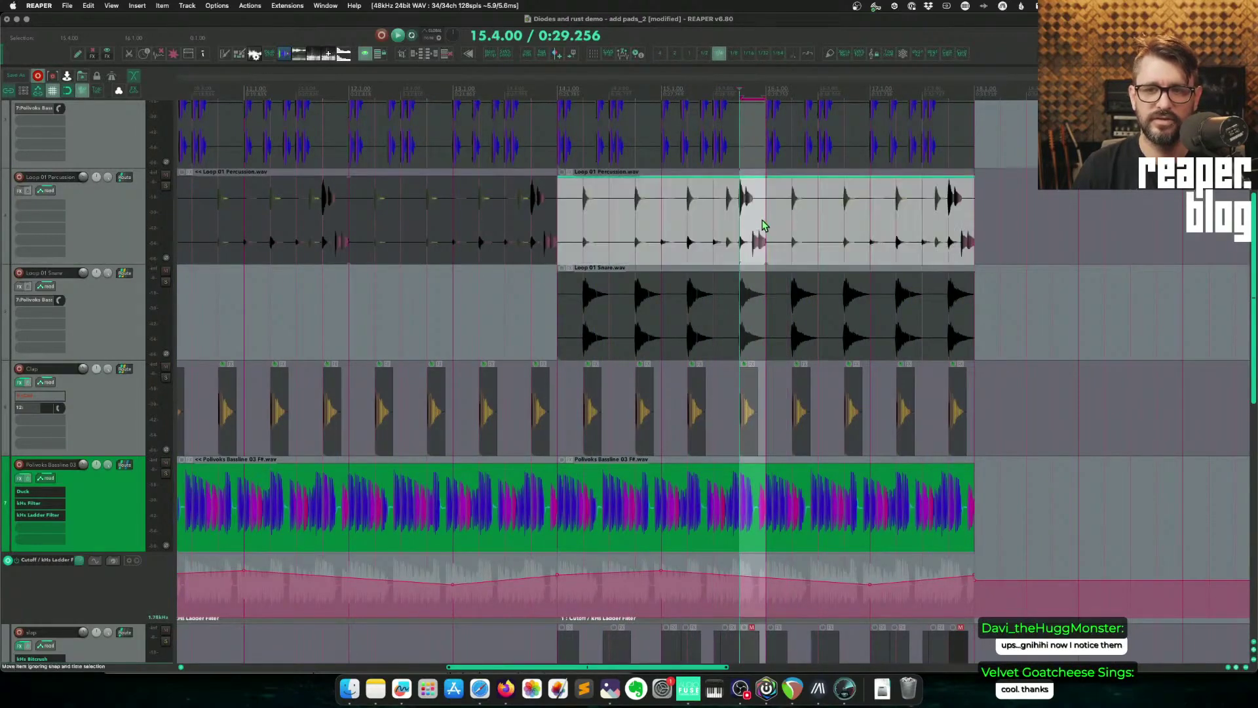
scroll(764, 225, left, 3)
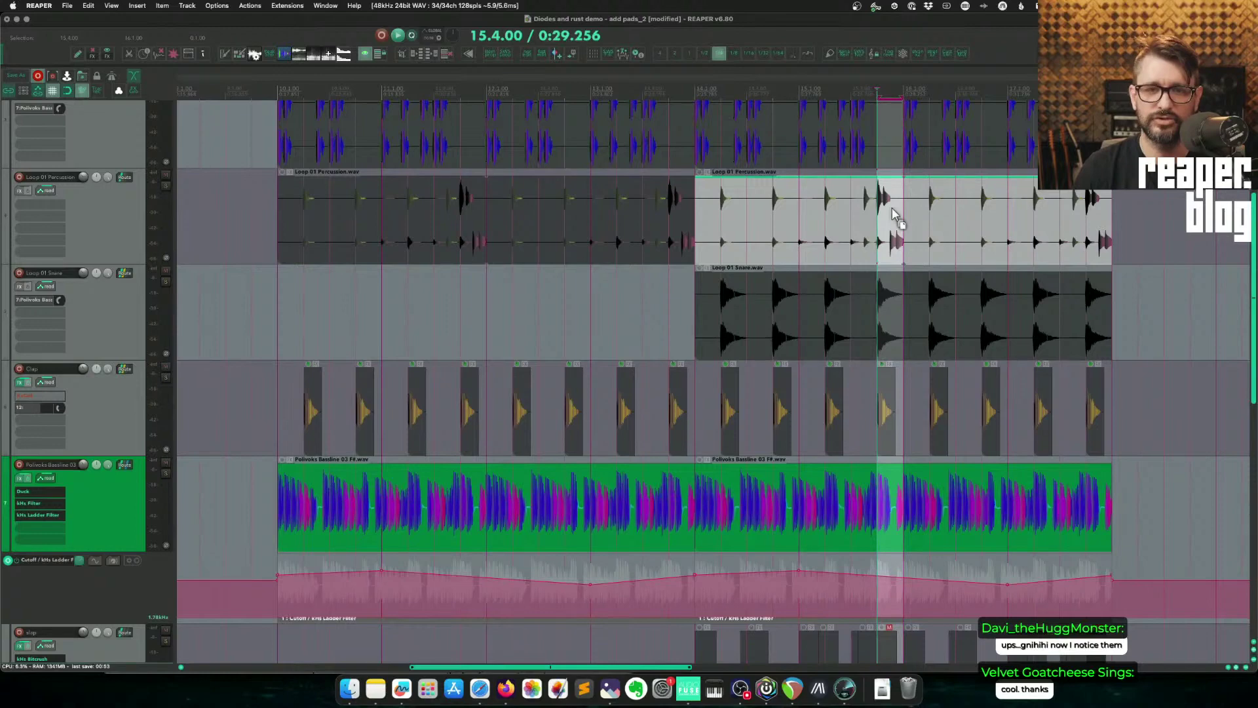
drag(895, 213, 468, 215)
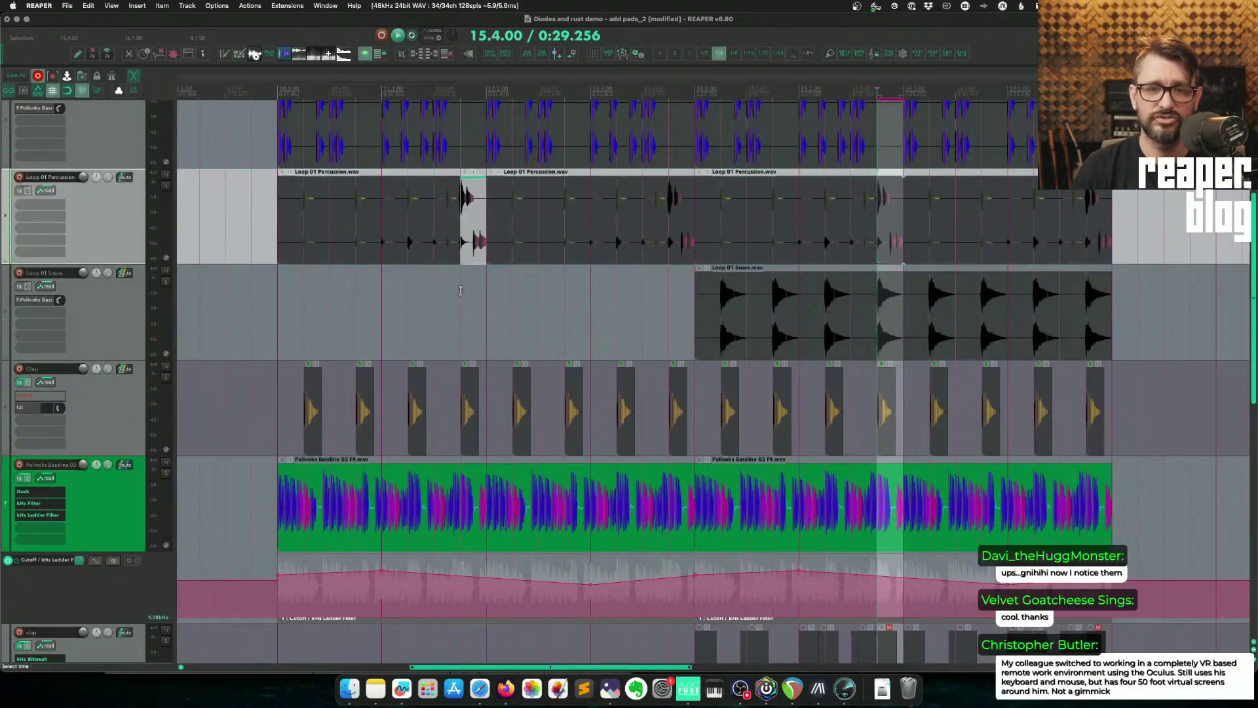
Step: Extend both edges of the pasted fill at 11.4.00 on the Loop 01 Percussion track to crossfade it with the neighbouring items
click(470, 220)
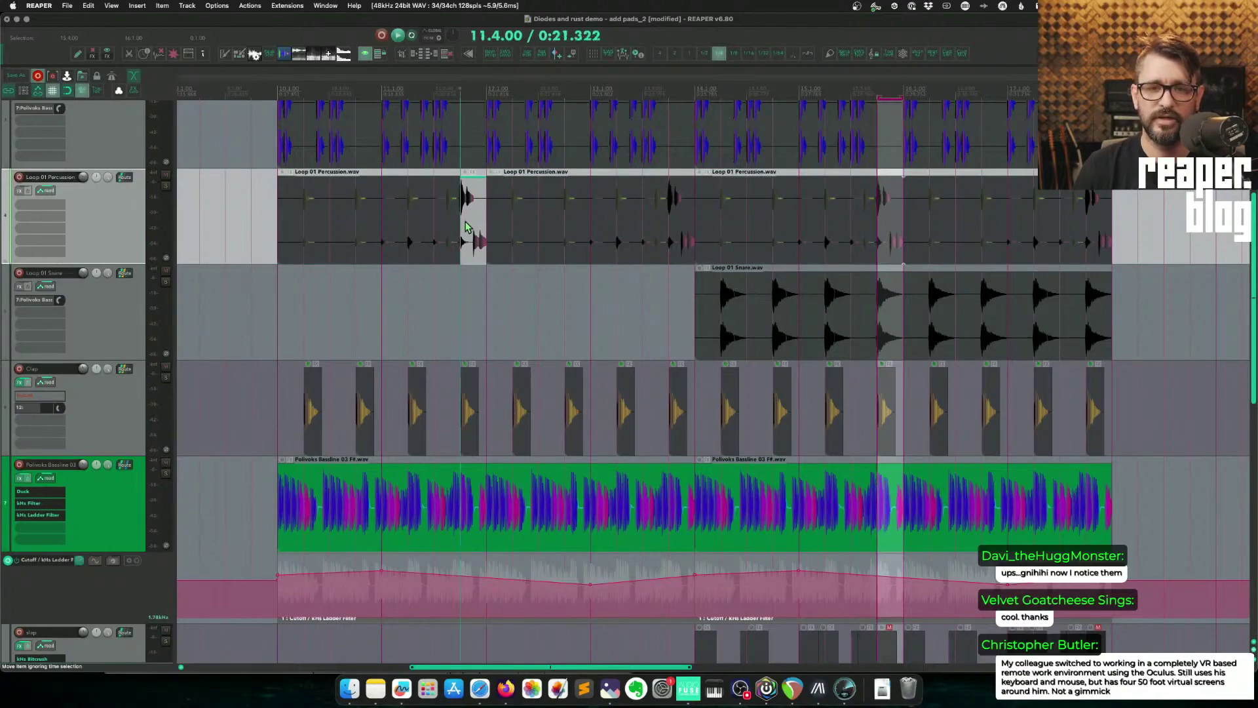
scroll(478, 216, up, 3)
scroll(478, 215, up, 5)
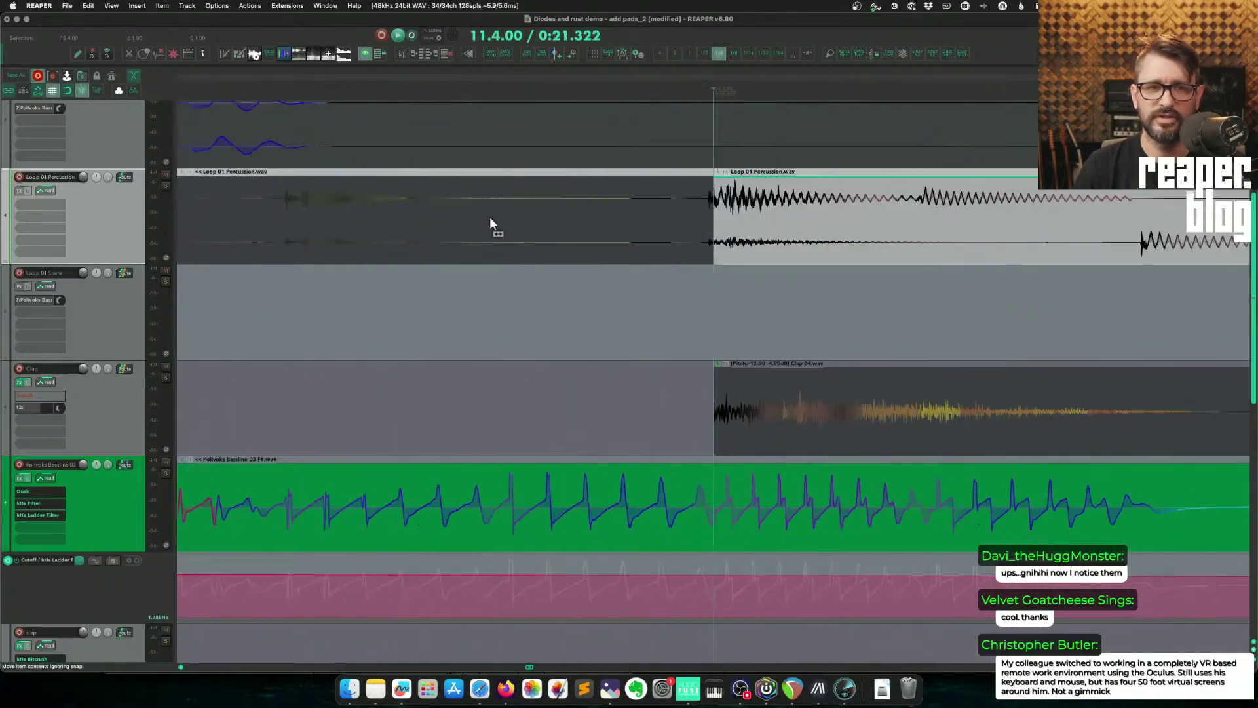
click(52, 91)
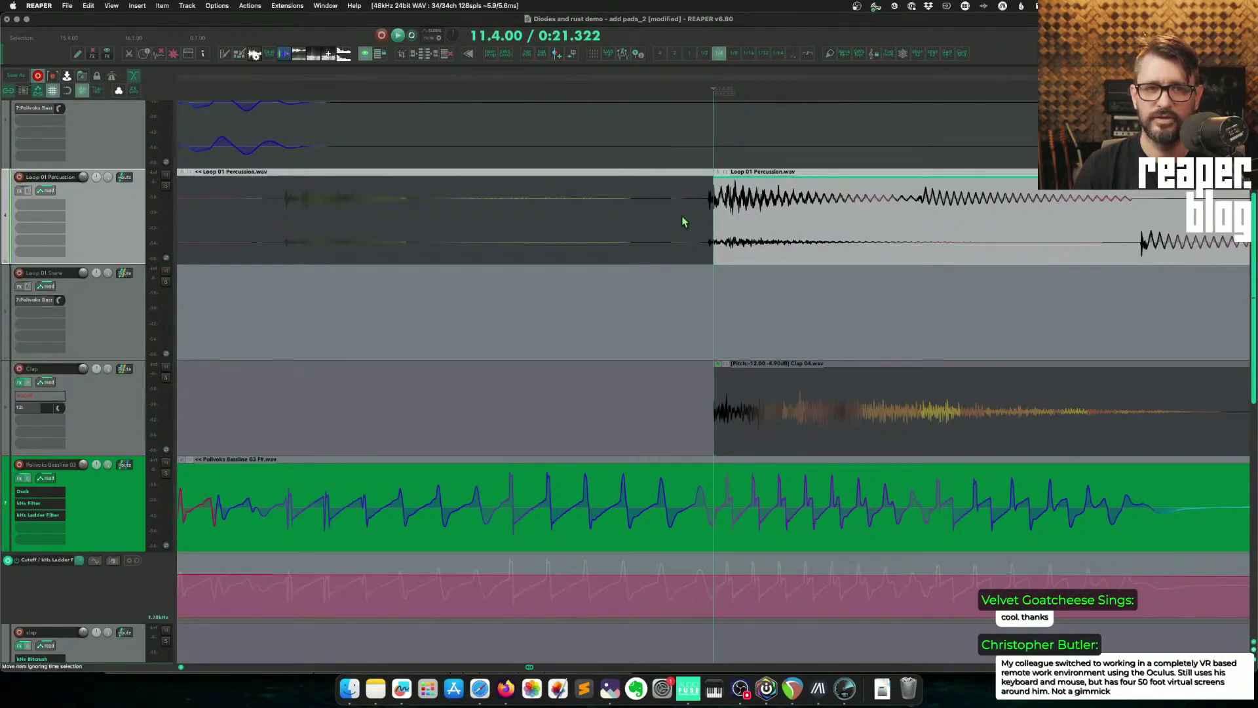
drag(715, 222, 653, 220)
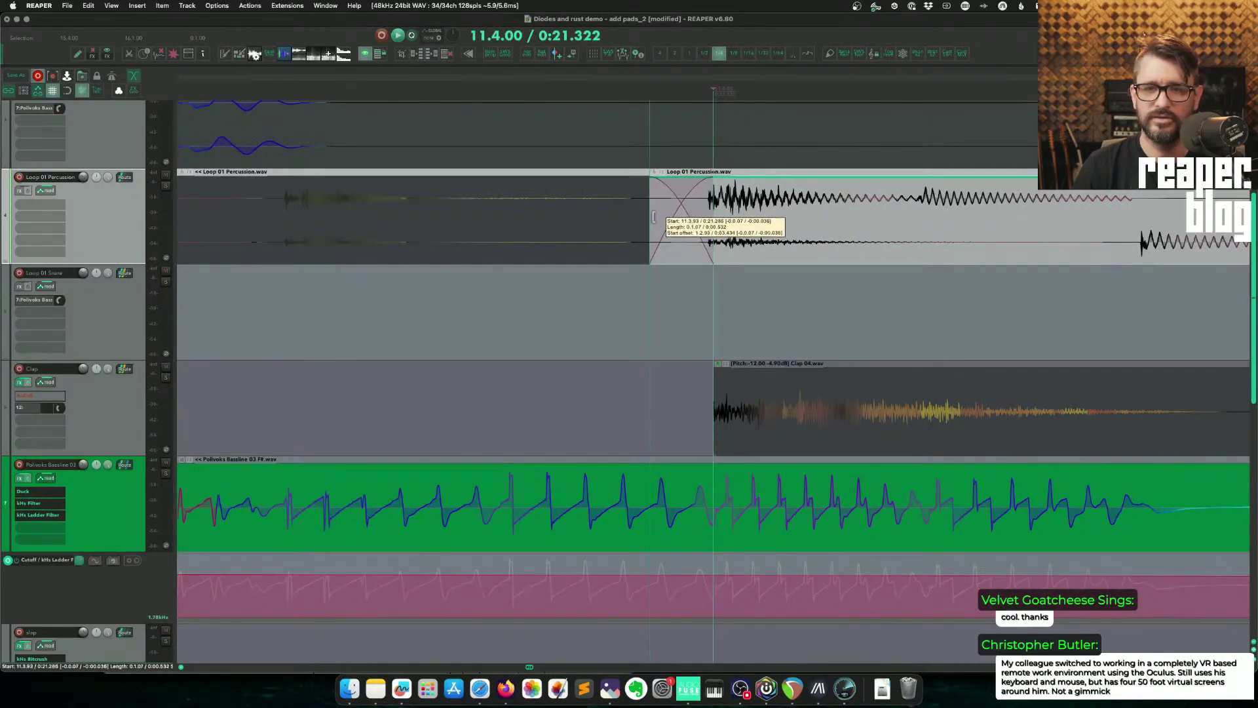
scroll(687, 223, down, 5)
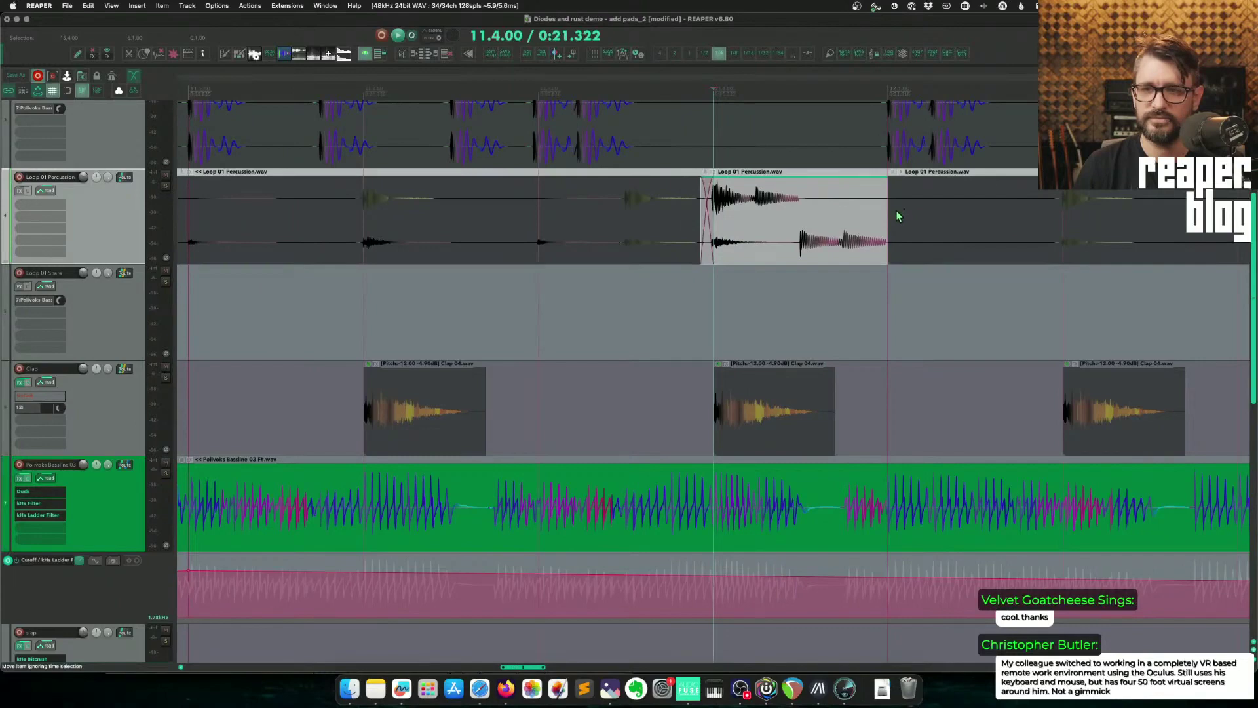
drag(884, 210, 902, 211)
scroll(906, 226, down, 5)
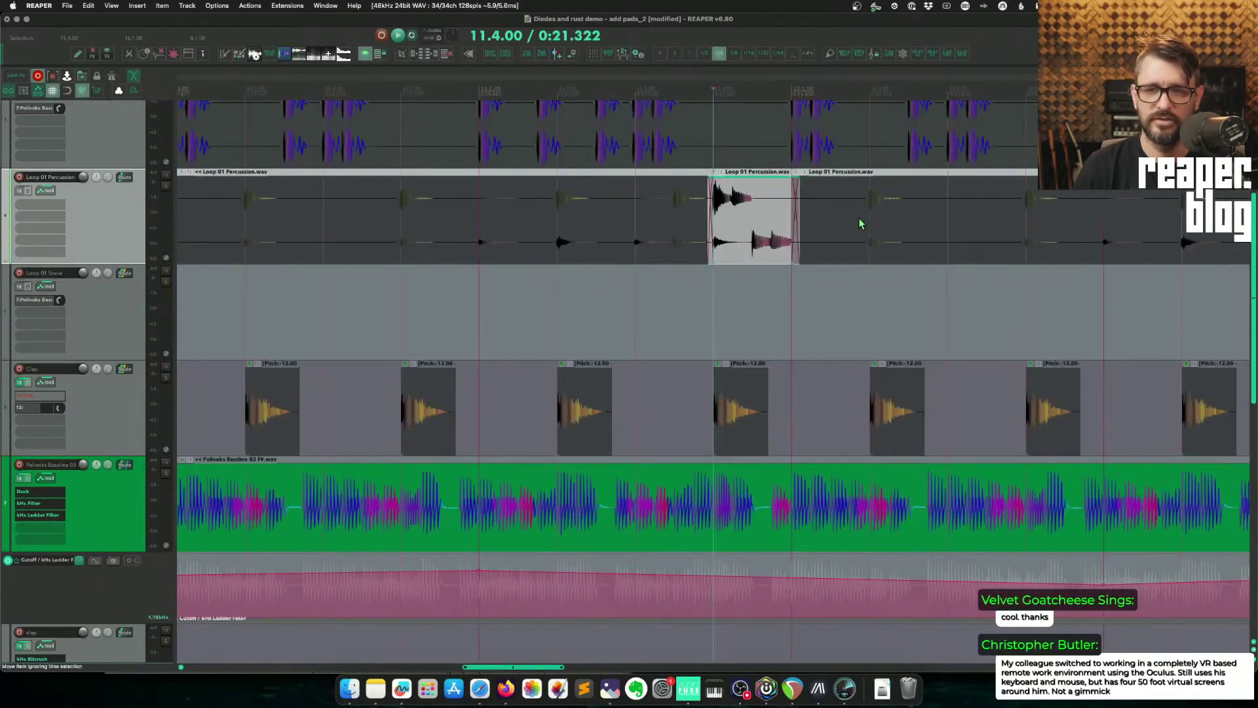
scroll(804, 226, down, 5)
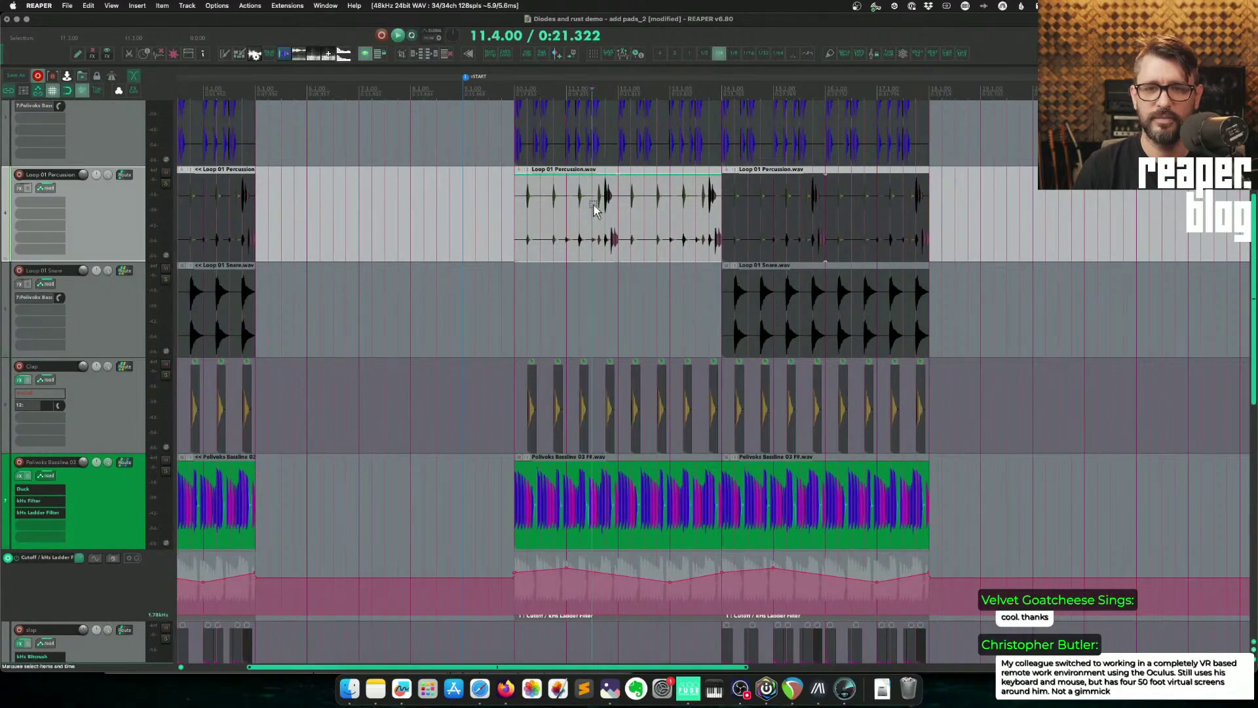
Step: Mark a time selection from 11.3.00 to 12.1.00 across the first percussion item and select the kick item above it
drag(593, 205, 619, 216)
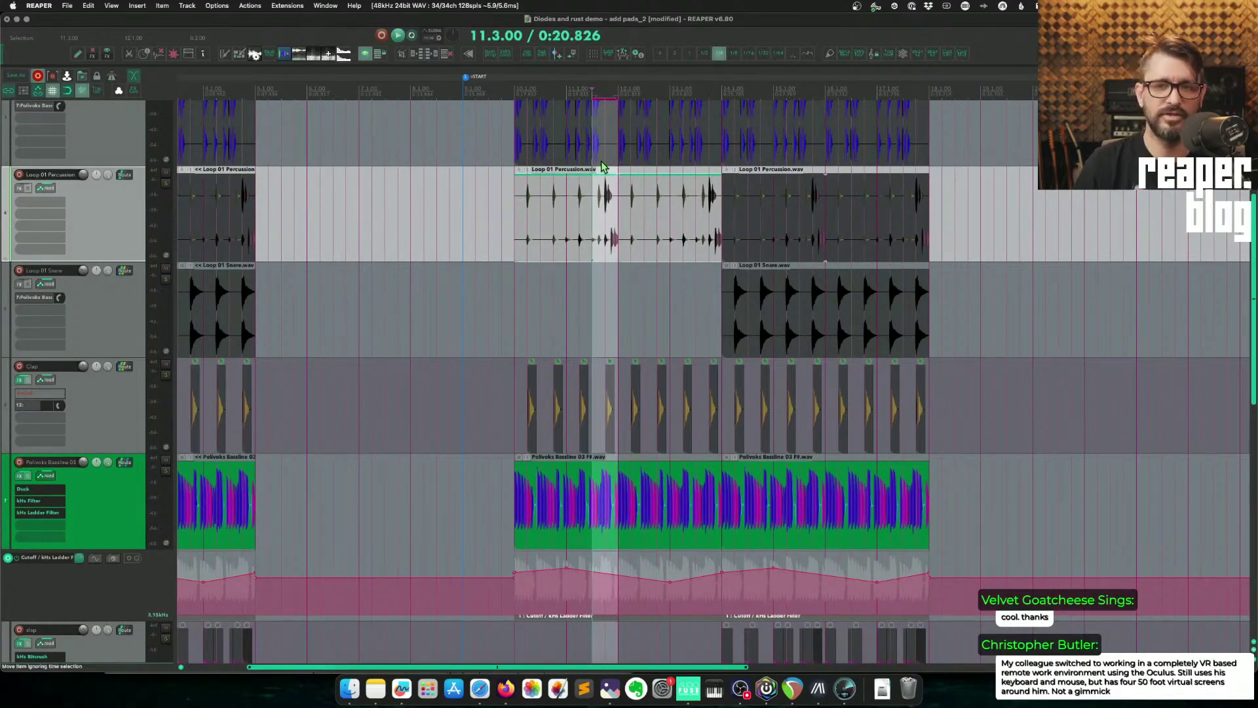
scroll(628, 188, up, 5)
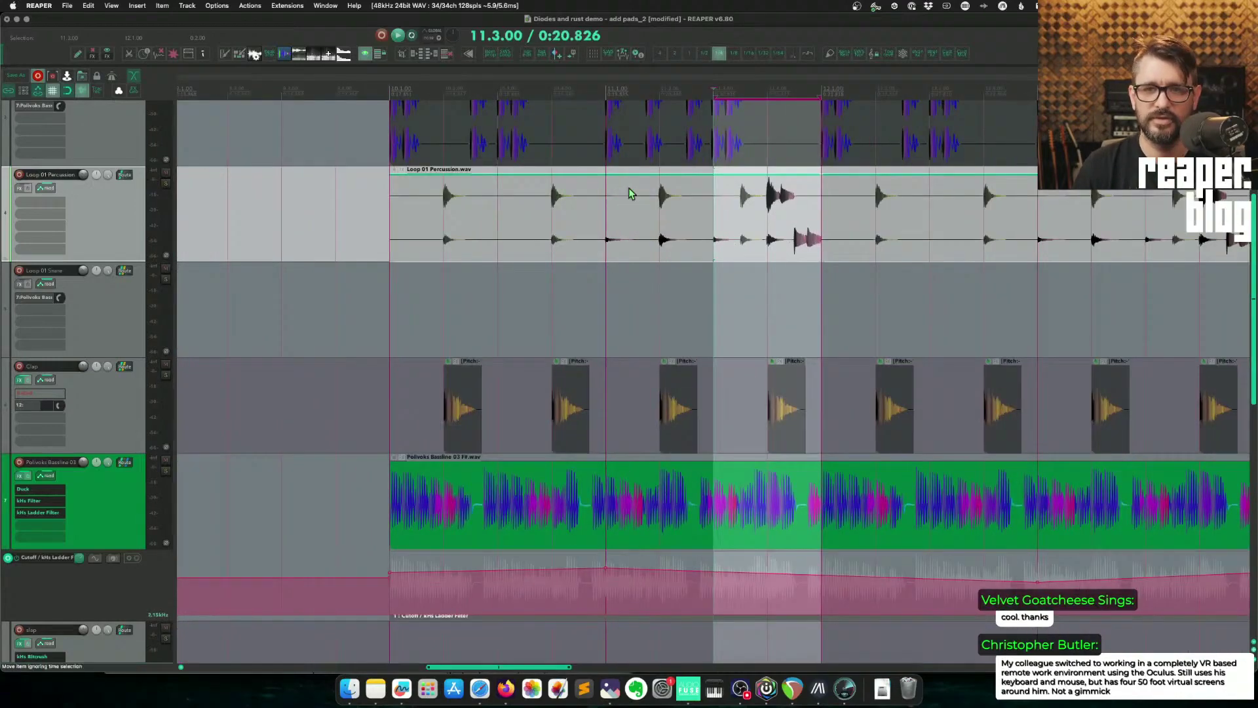
scroll(628, 188, right, 5)
click(397, 135)
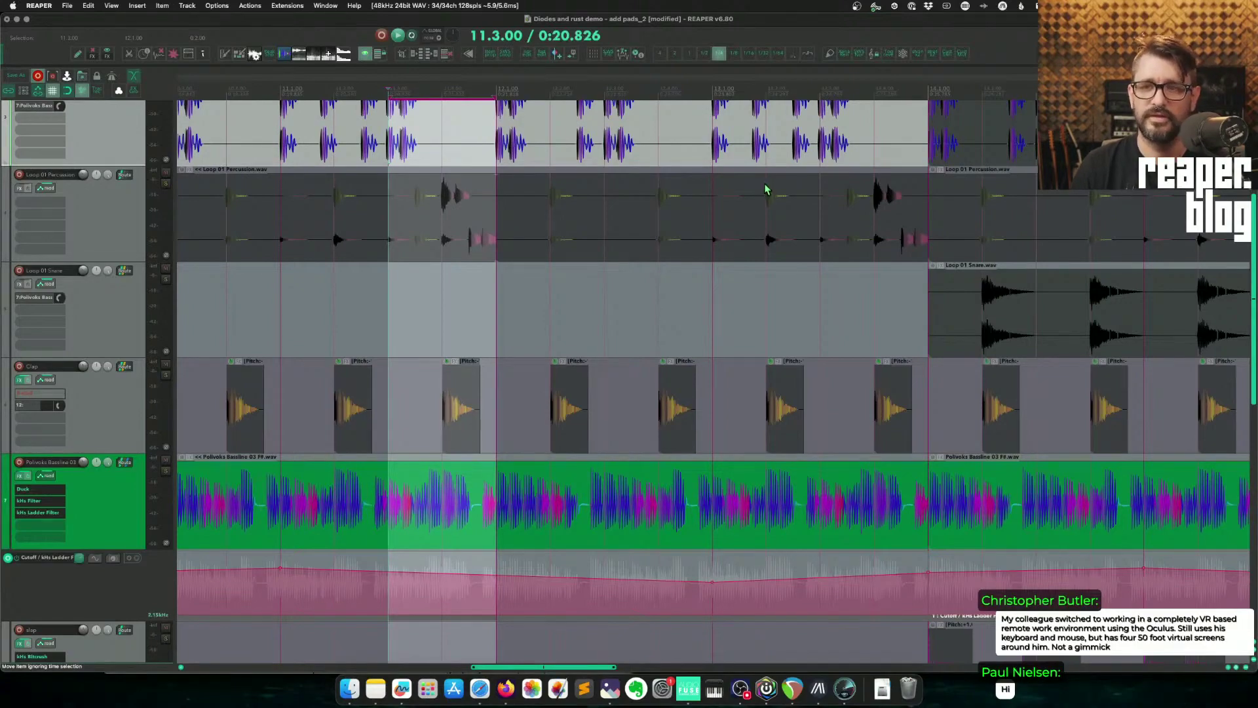
Step: Place the edit cursor at 13.2.00 on the Percussion track and clear the time selection and item selection
scroll(718, 196, down, 5)
scroll(708, 201, right, 5)
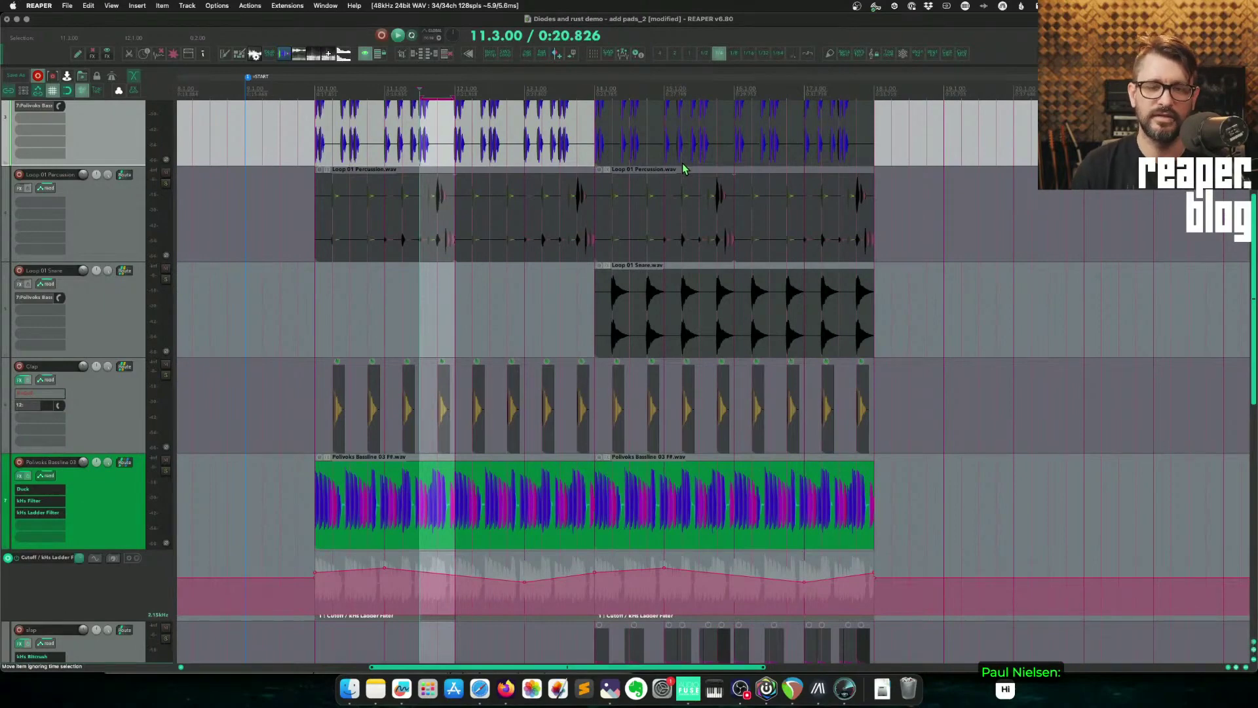
click(587, 243)
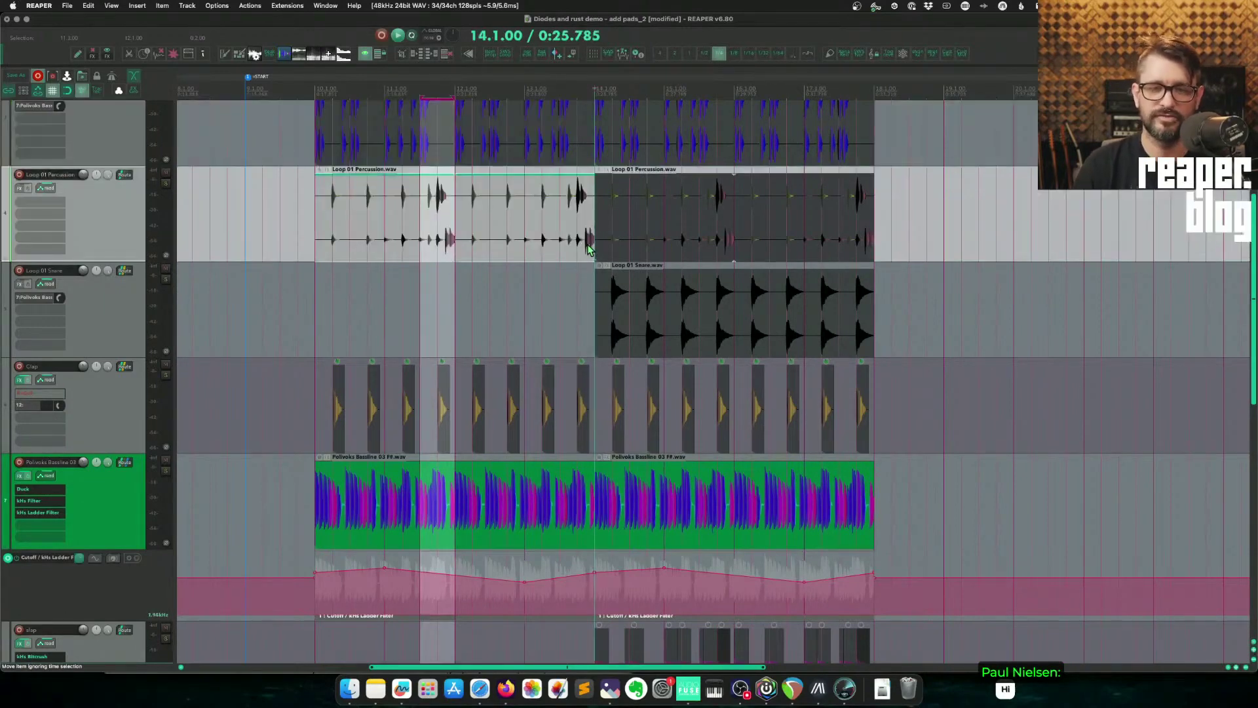
click(546, 244)
key(Escape)
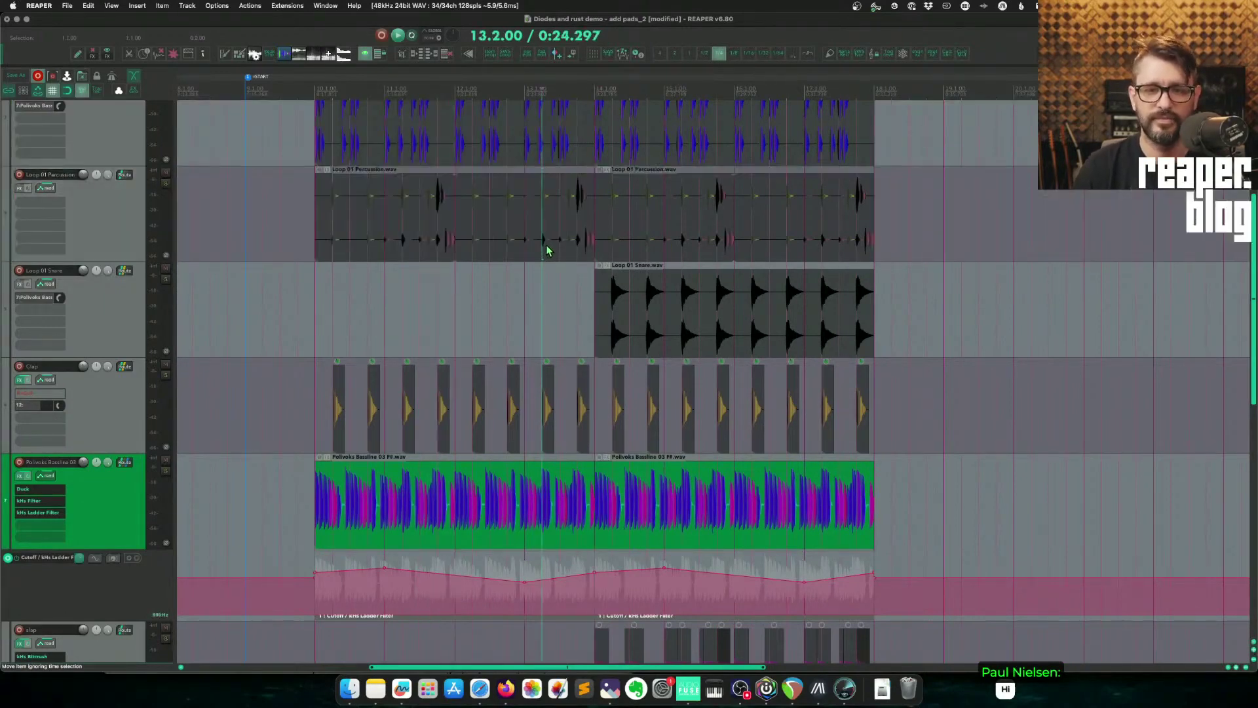
scroll(548, 249, down, 3)
scroll(545, 242, down, 2)
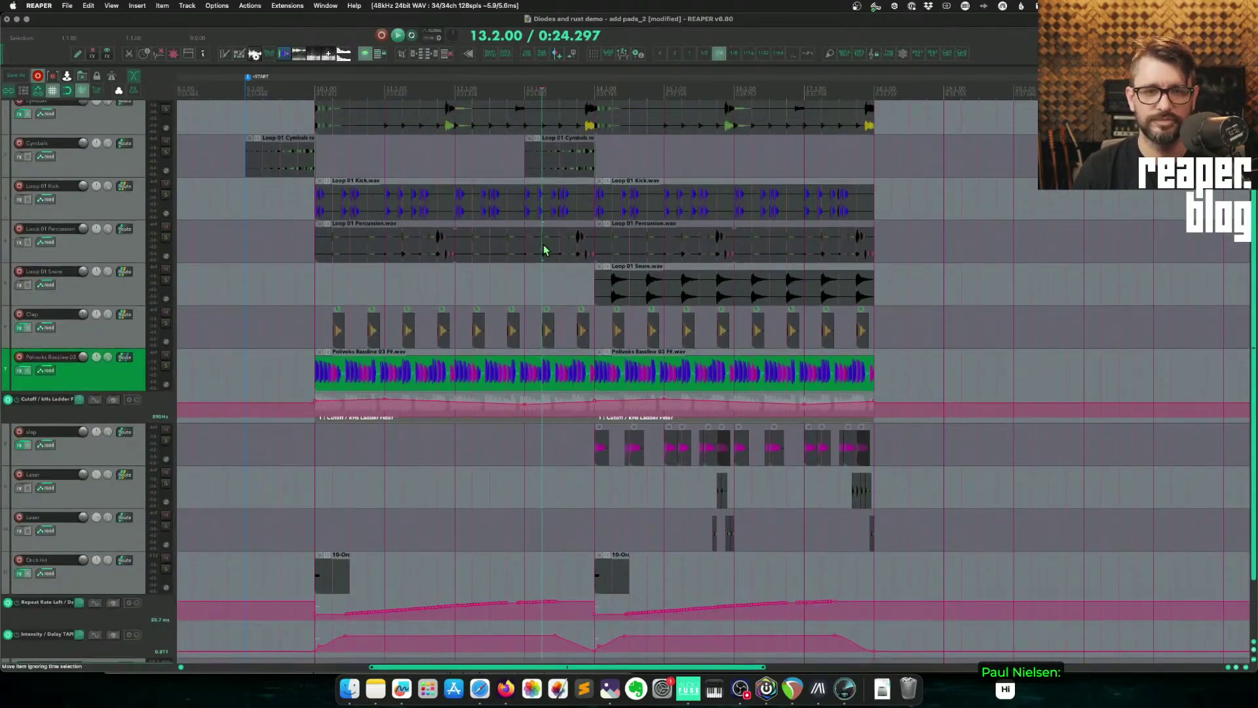